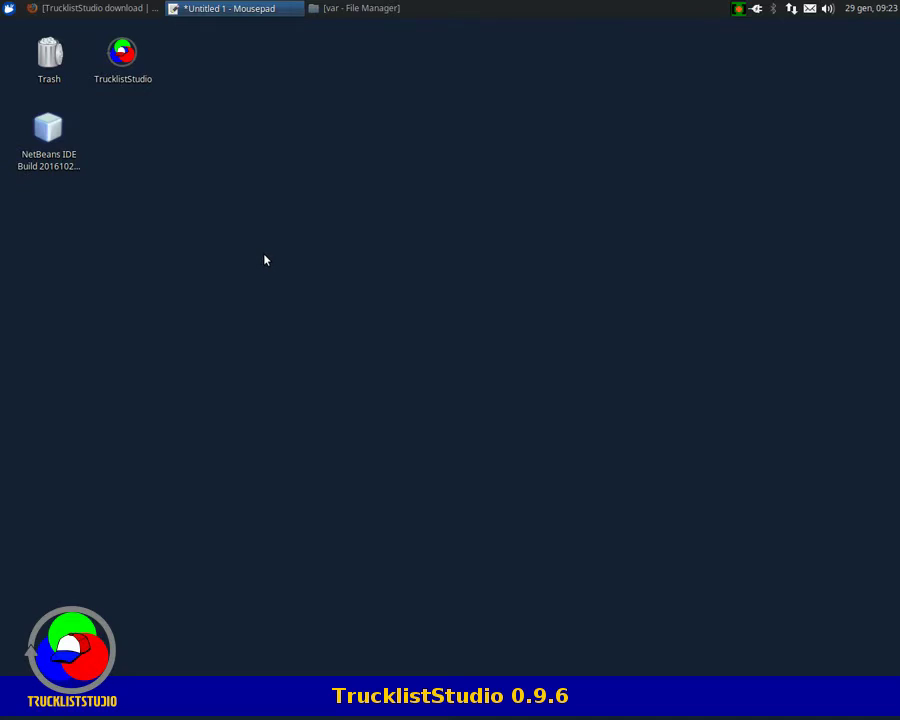
Step: Launch TrucklistStudio and view its About information to check the version, closing it again
double_click(122, 55)
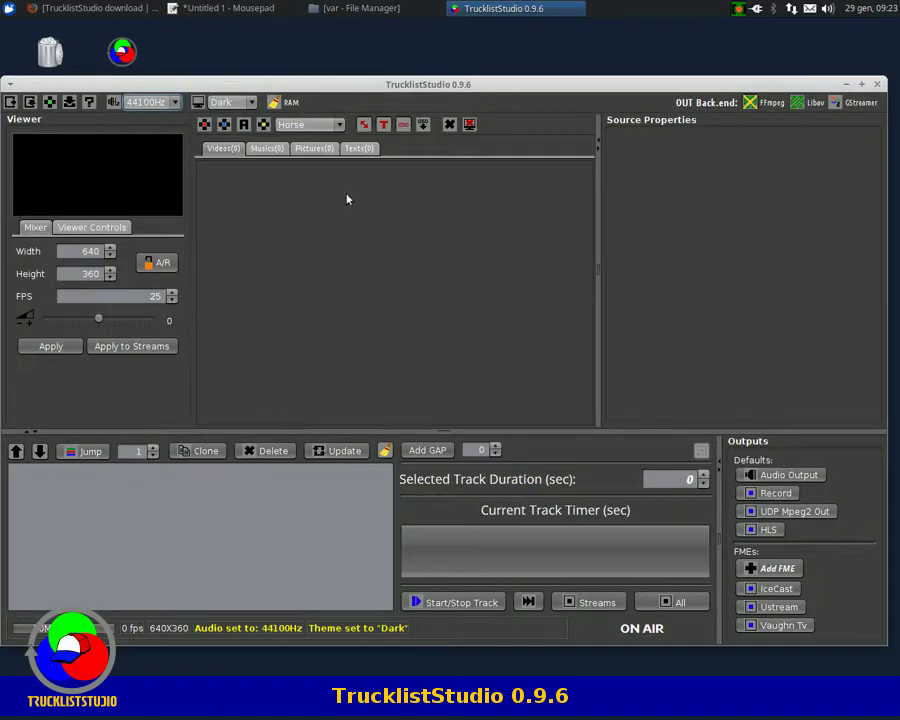
left_click_drag(426, 90, 428, 107)
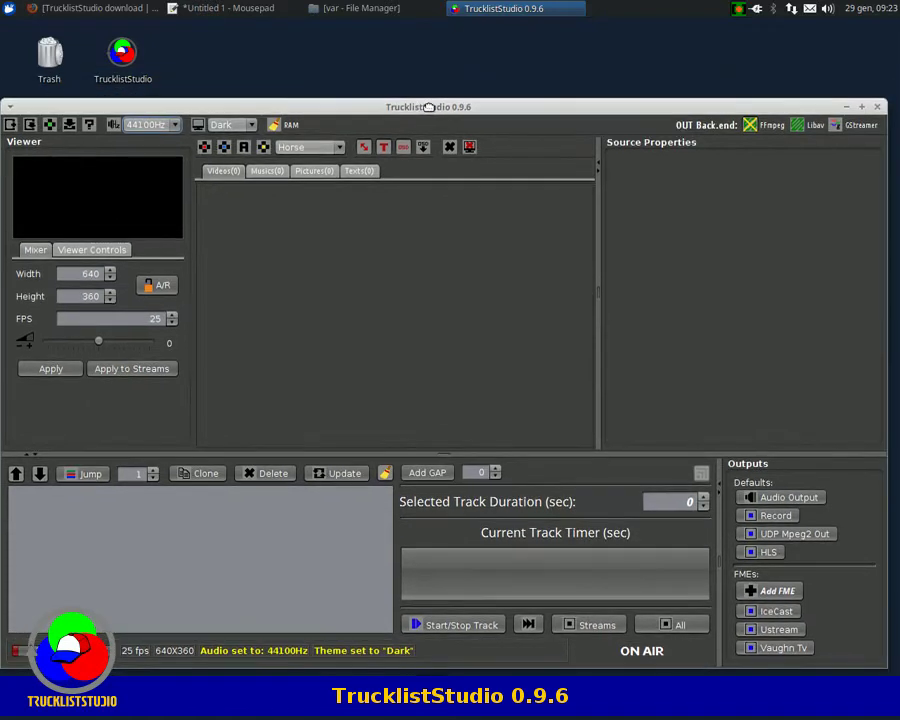
left_click(91, 126)
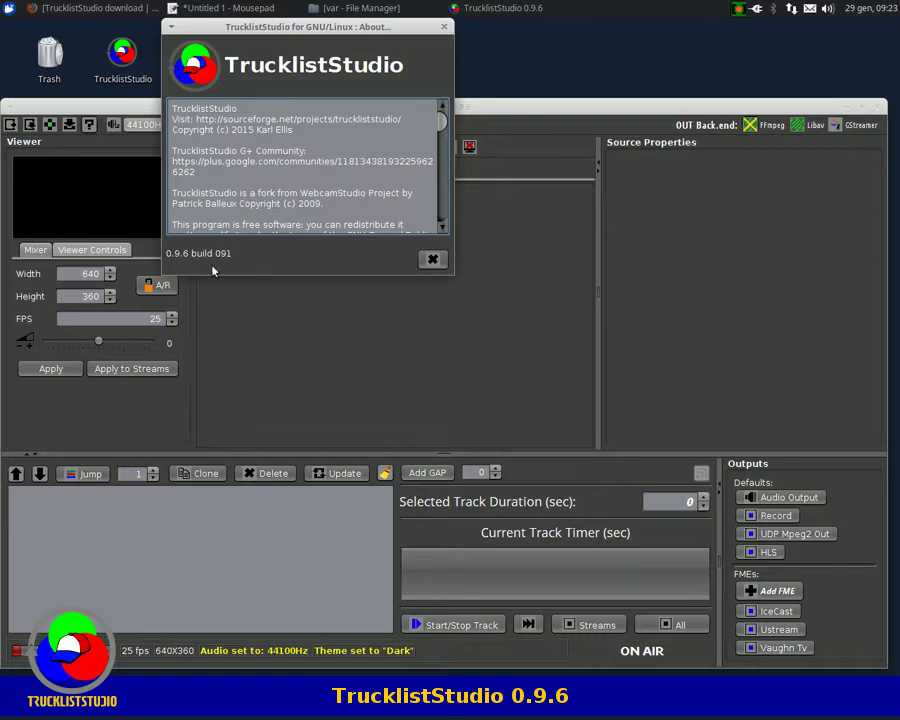
left_click(433, 260)
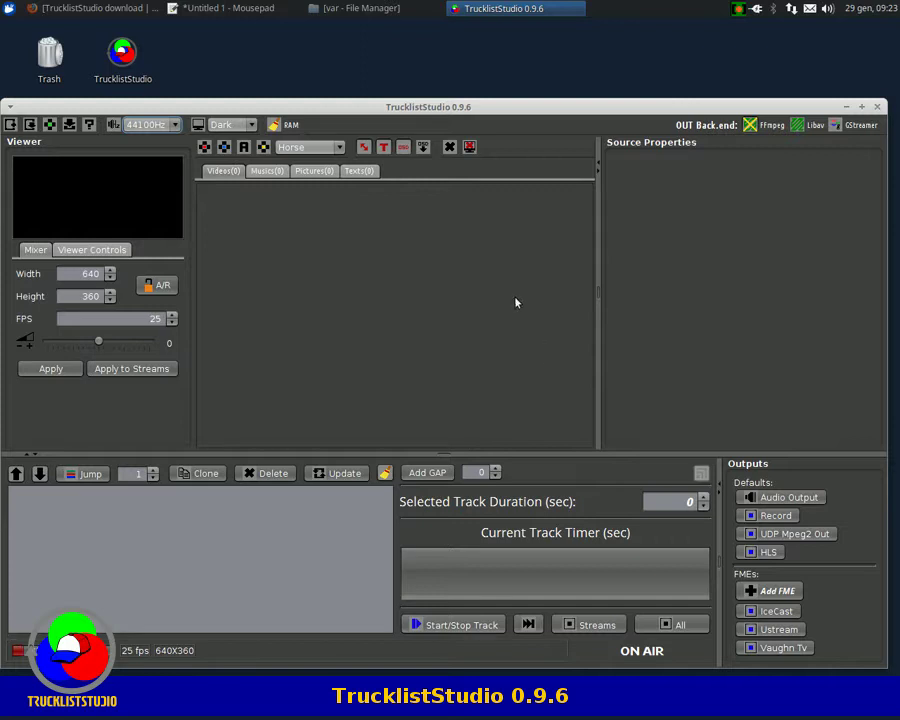
Step: Import the PD media folder from Videos so its files are added as sources and tracks
left_click(226, 148)
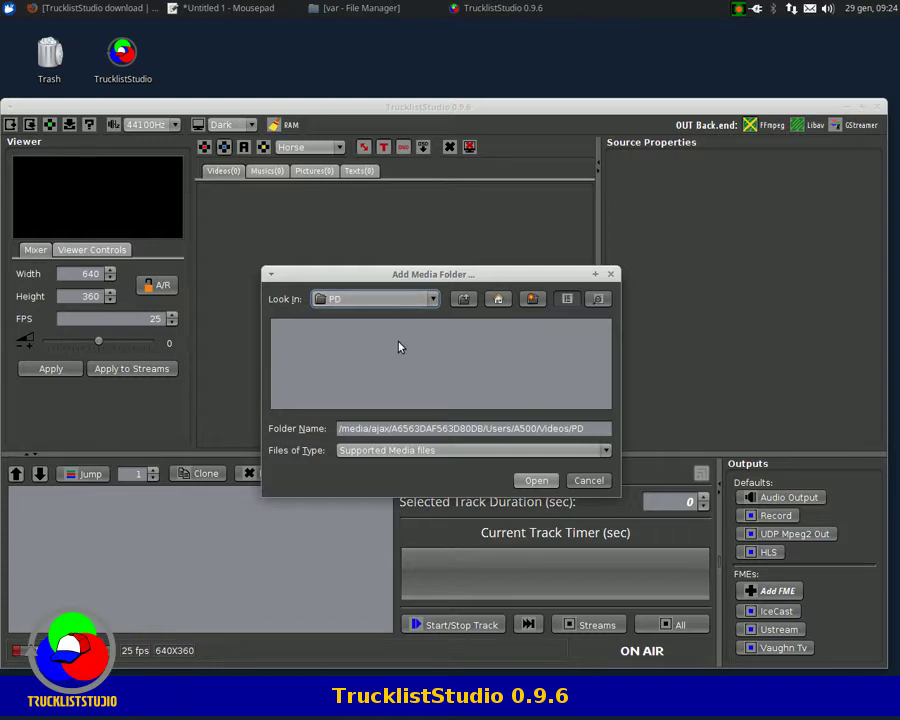
left_click(536, 481)
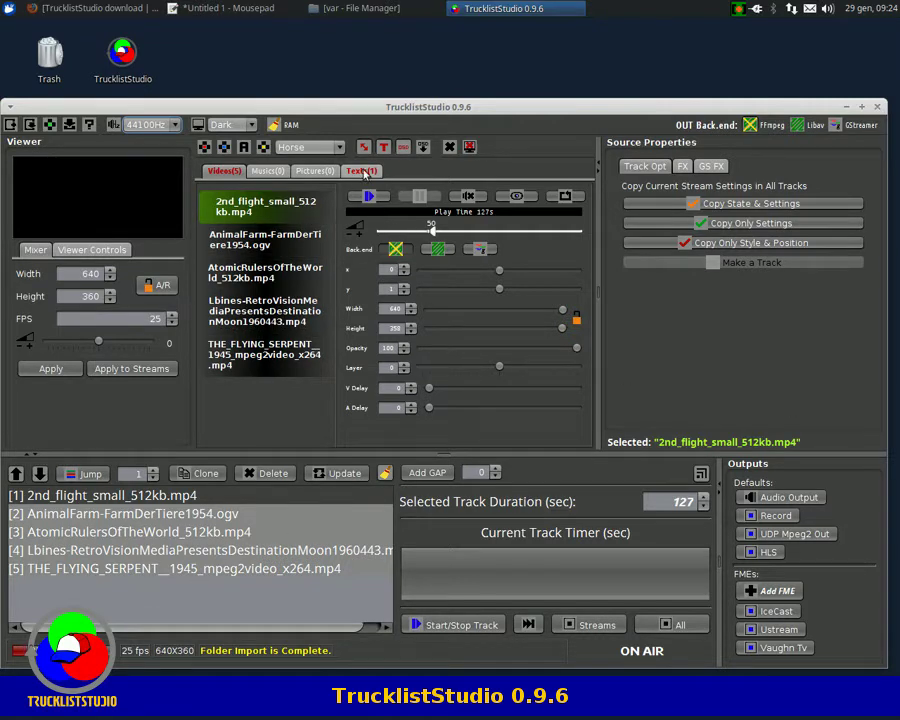
Step: Preview the track list by playing the first track, skipping forward two tracks, and stopping everything
left_click(428, 624)
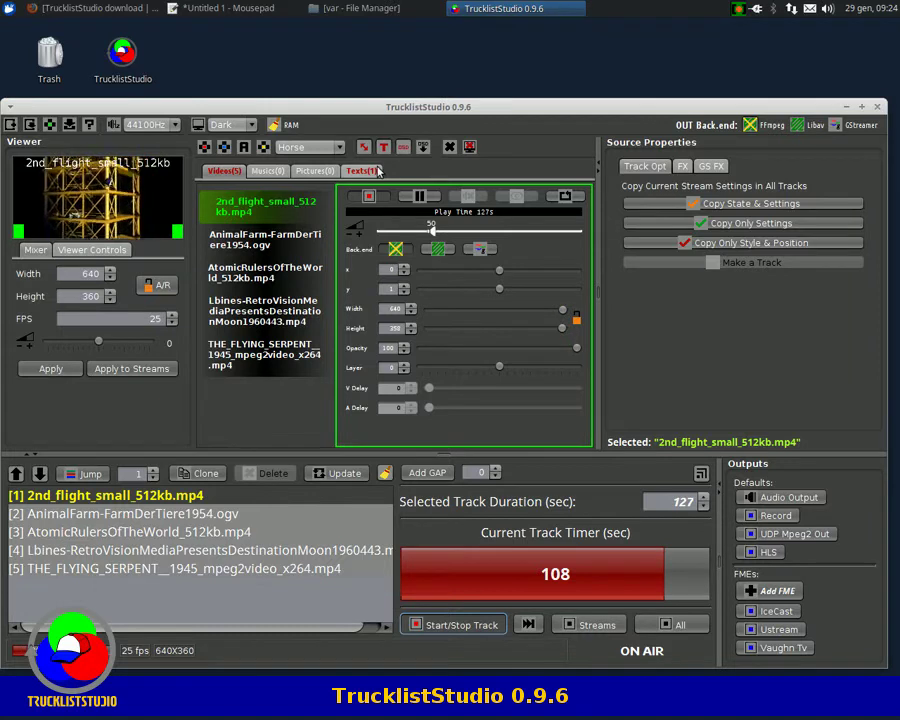
left_click(529, 625)
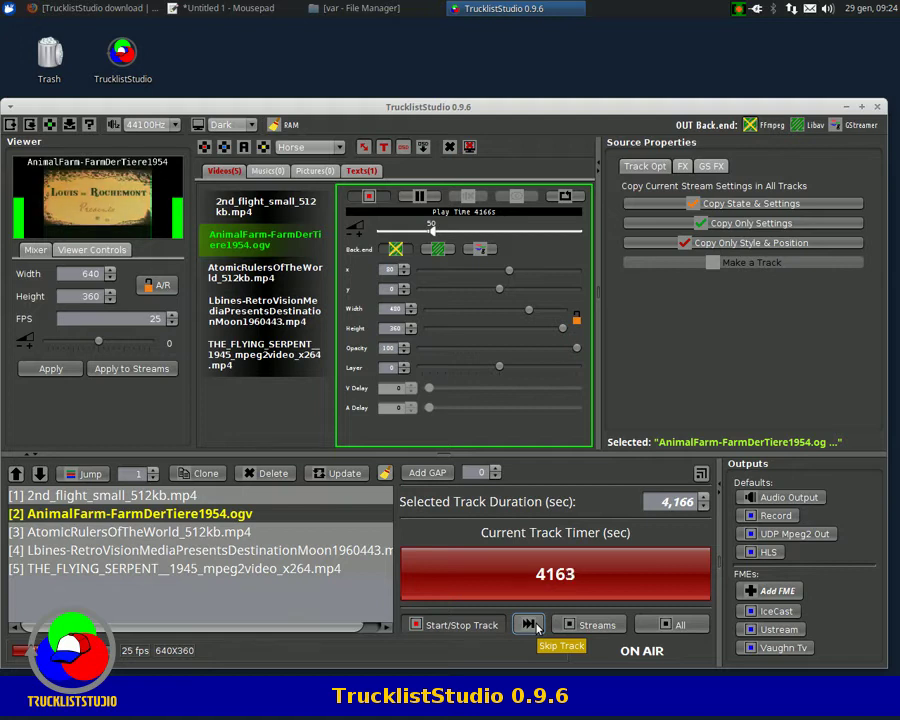
left_click(537, 625)
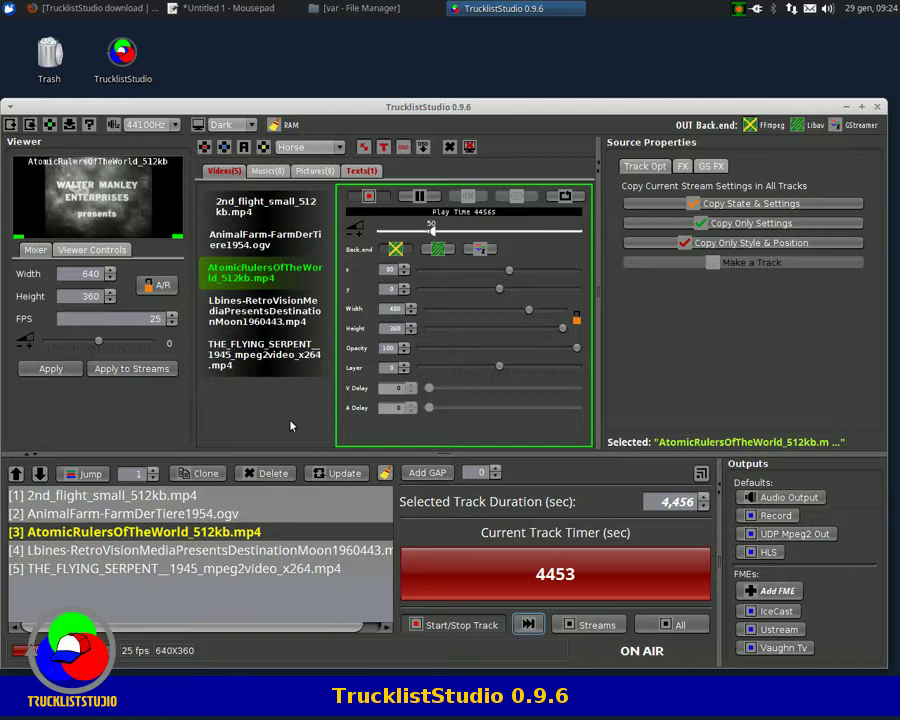
left_click(688, 626)
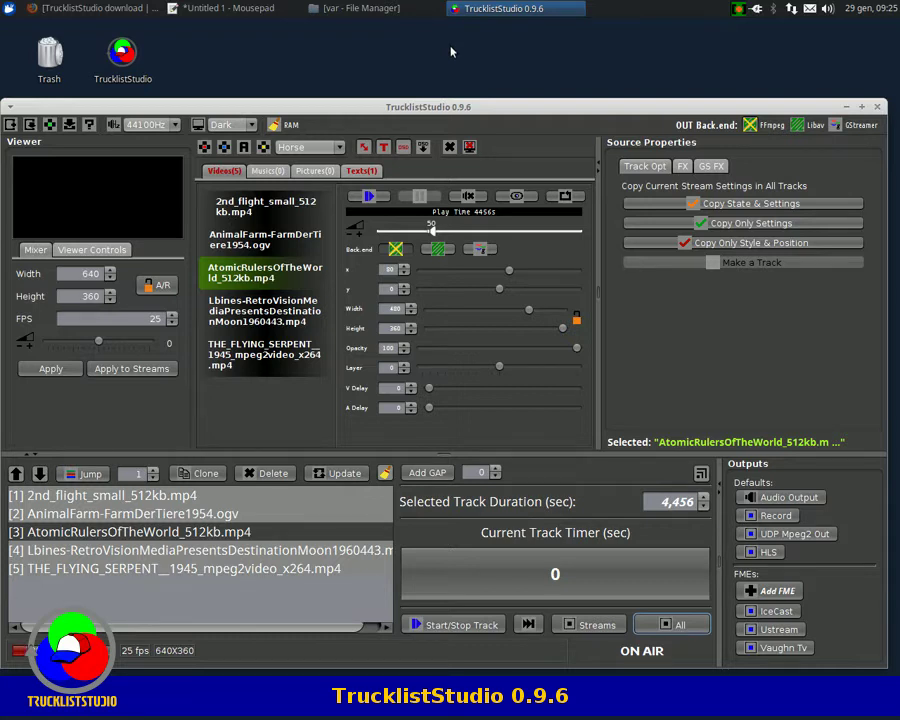
Step: Switch to the File Manager and open the web server's HLS folder at /var/www/html/HLS
left_click(362, 7)
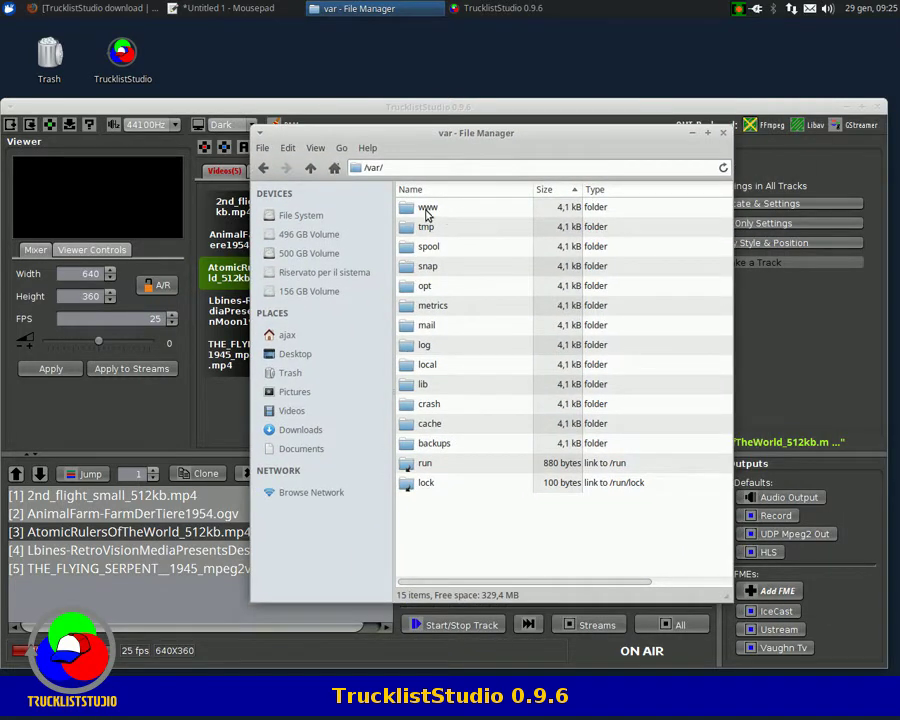
double_click(426, 212)
double_click(426, 210)
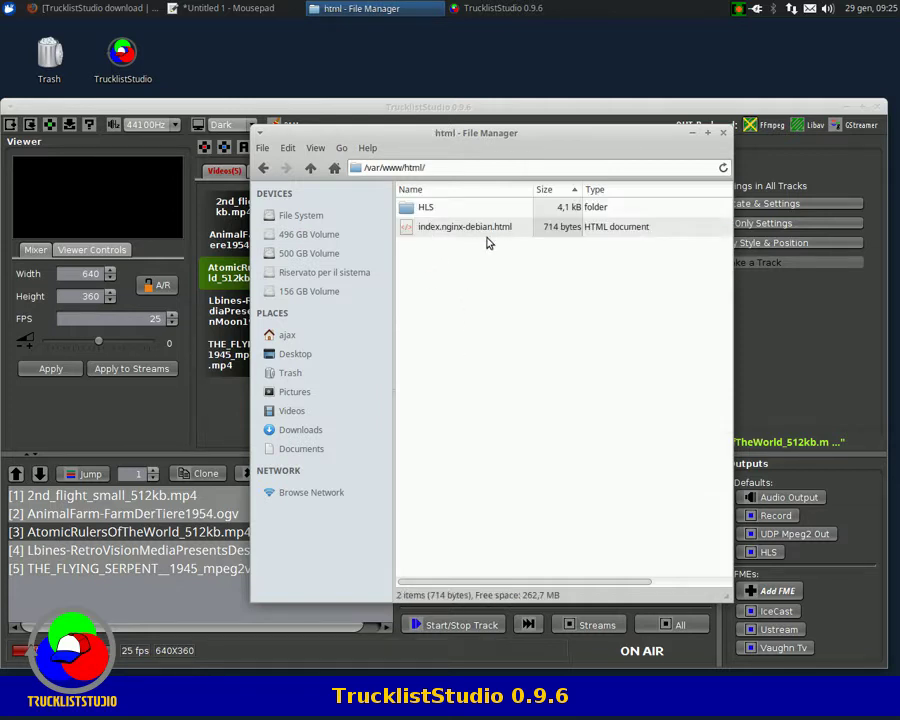
left_click(424, 210)
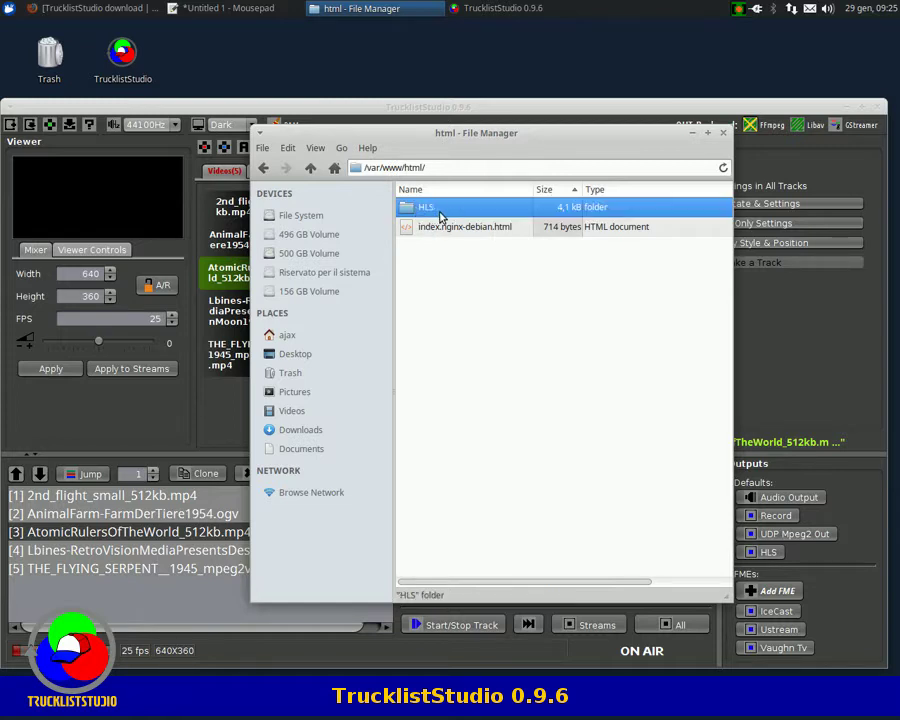
double_click(438, 217)
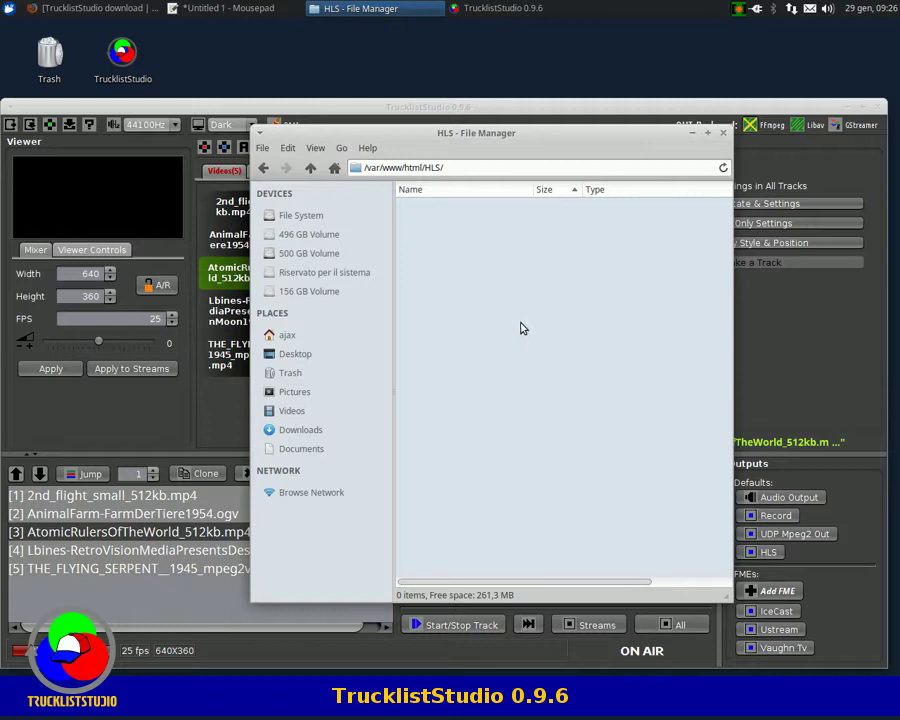
left_click(311, 169)
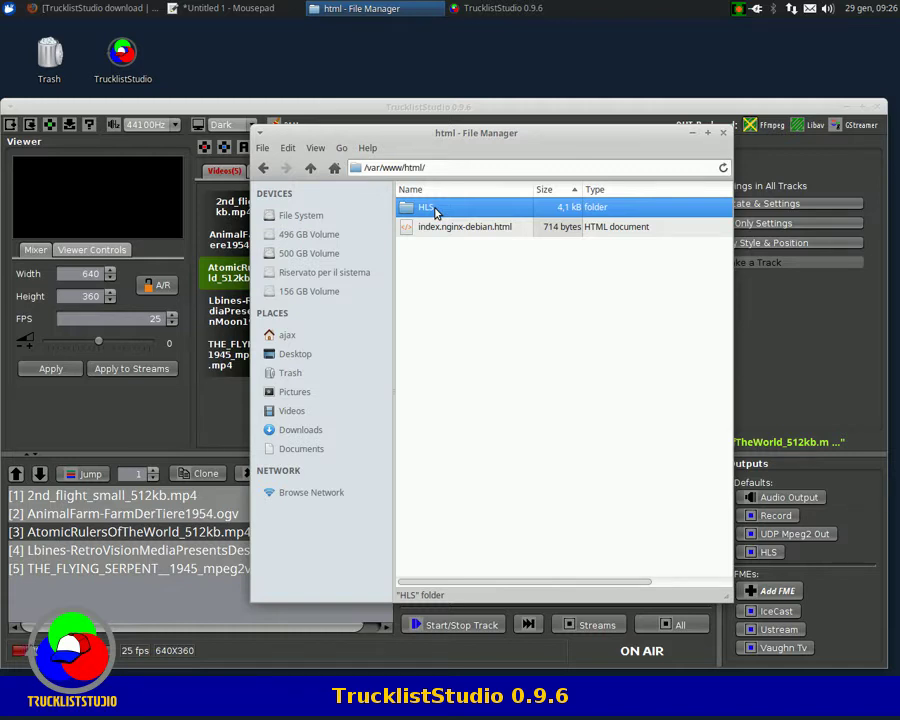
double_click(435, 212)
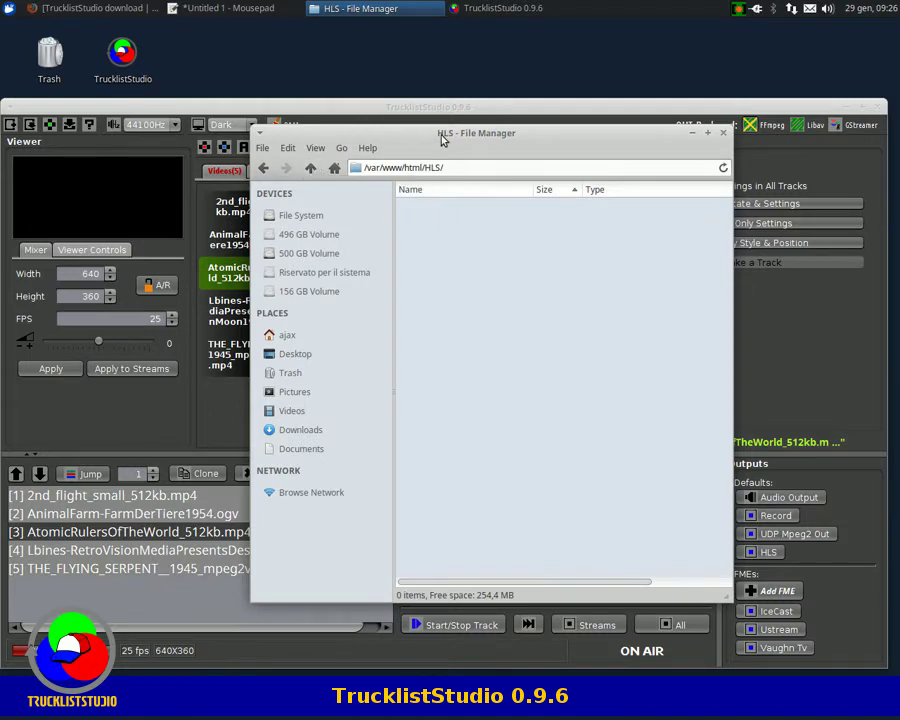
Step: Copy the folder path /var/www/html/HLS/ and move the File Manager window out of the way
left_click_drag(448, 136, 899, 177)
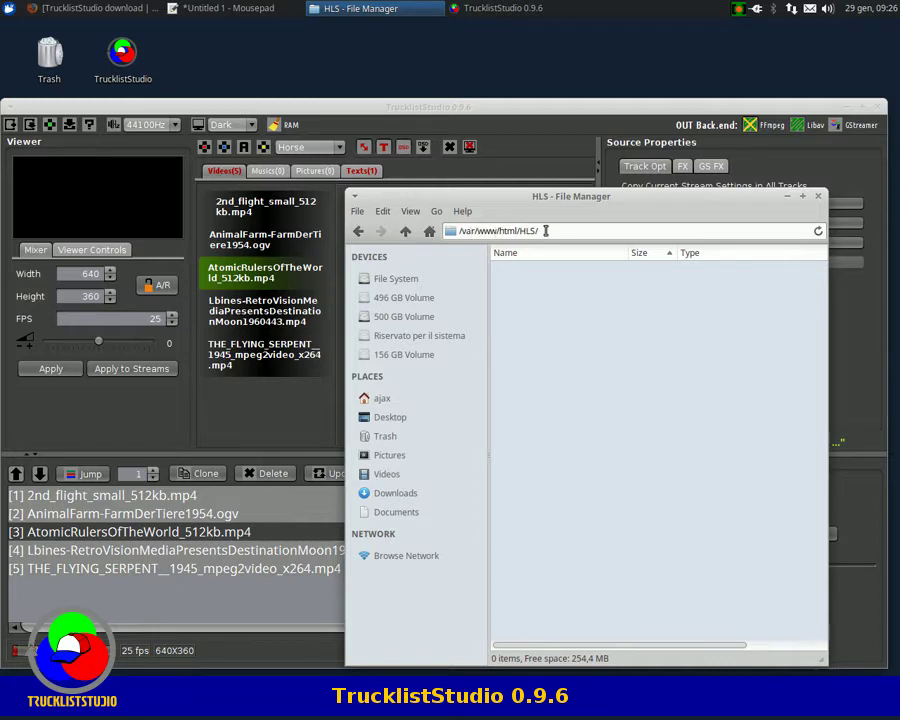
left_click_drag(543, 231, 456, 233)
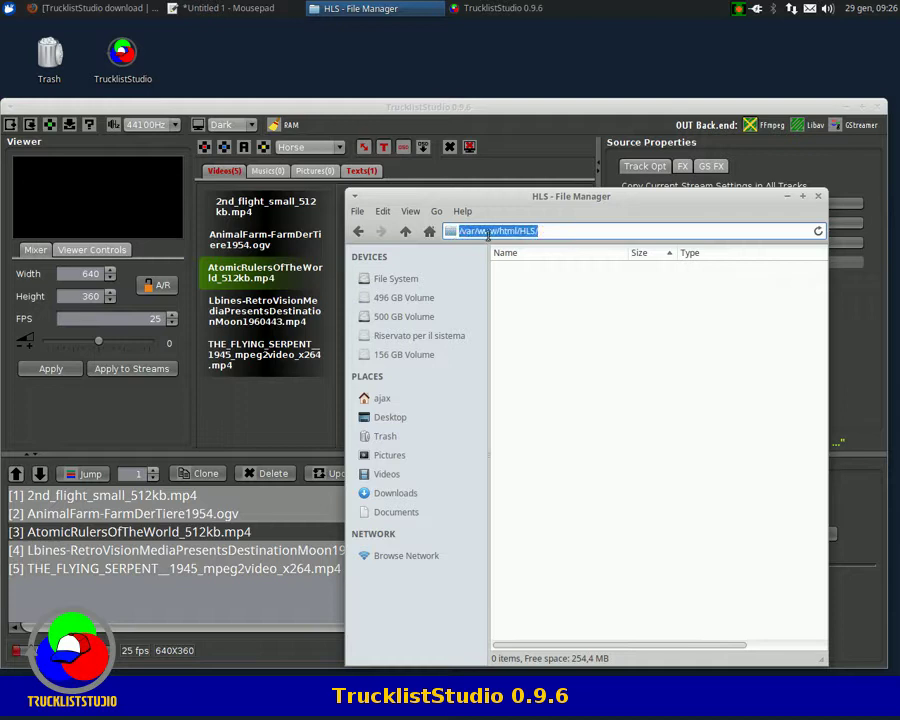
right_click(490, 233)
left_click(549, 257)
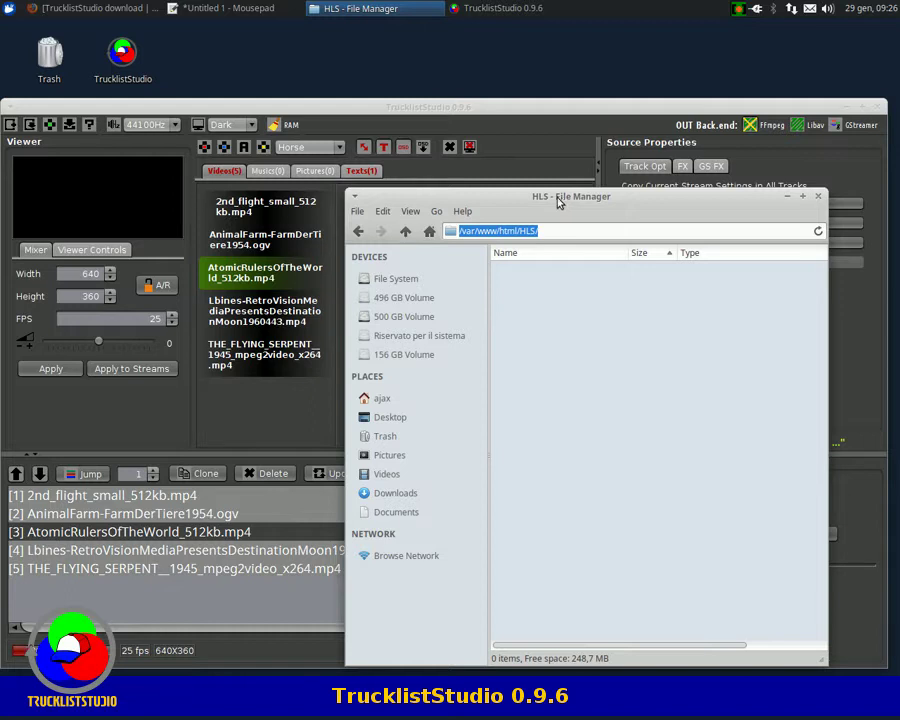
left_click_drag(557, 199, 557, 197)
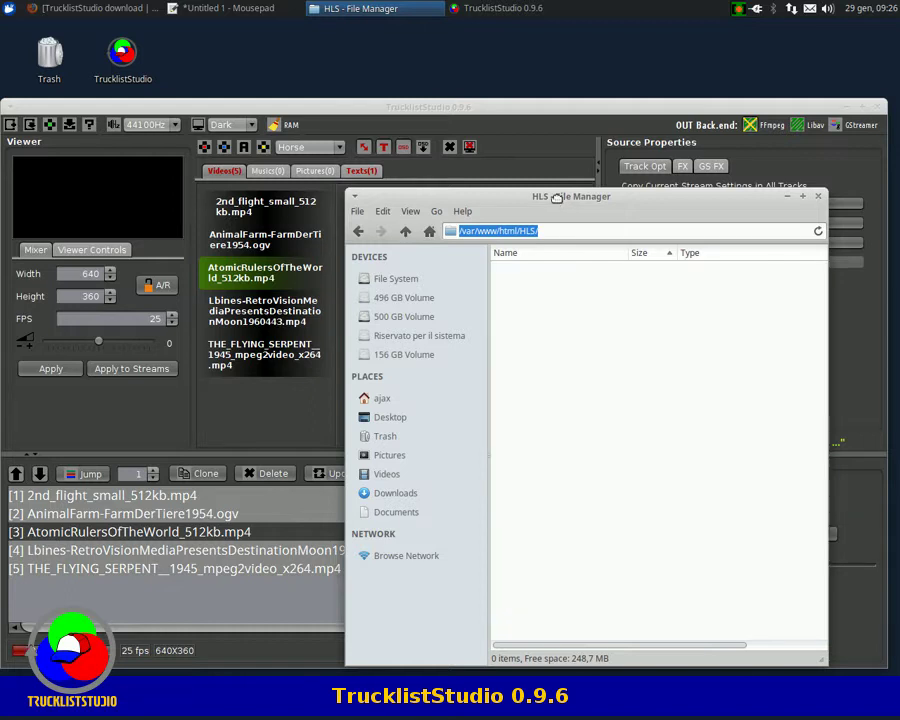
left_click_drag(557, 197, 682, 25)
left_click(700, 340)
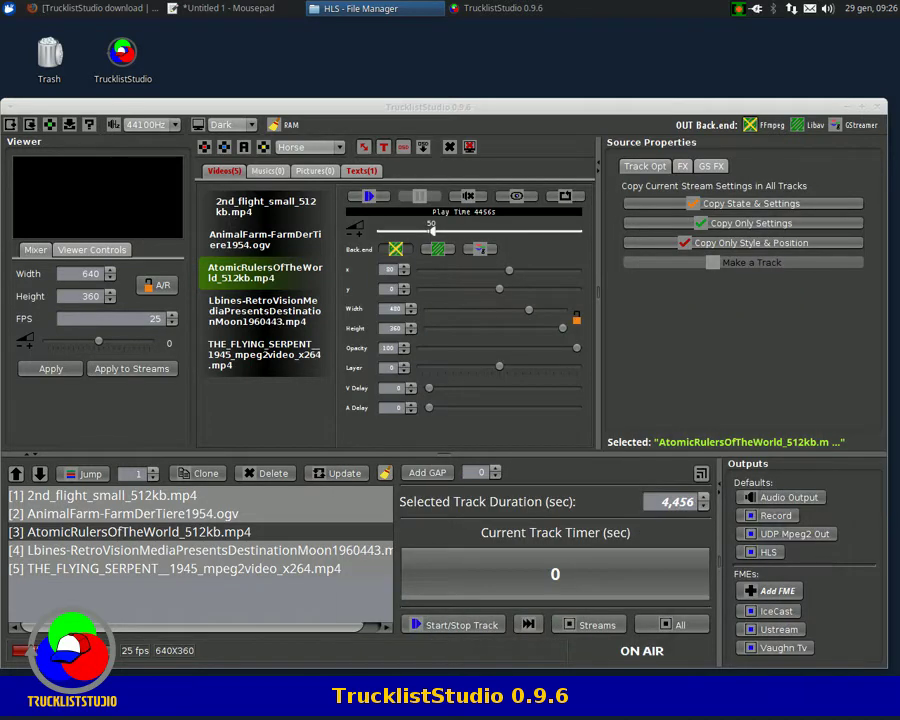
right_click(766, 556)
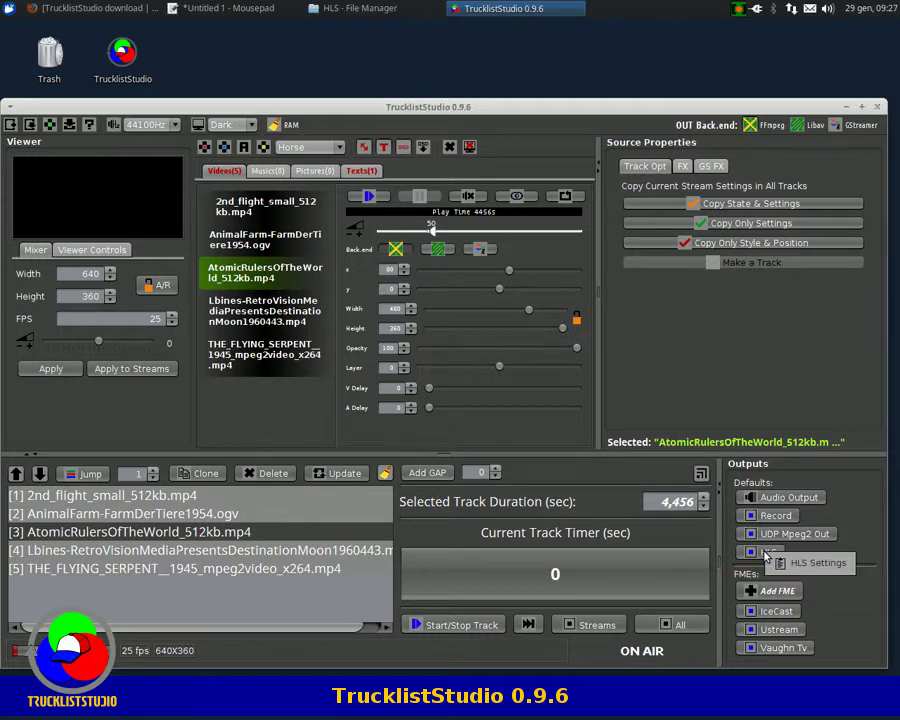
left_click(803, 563)
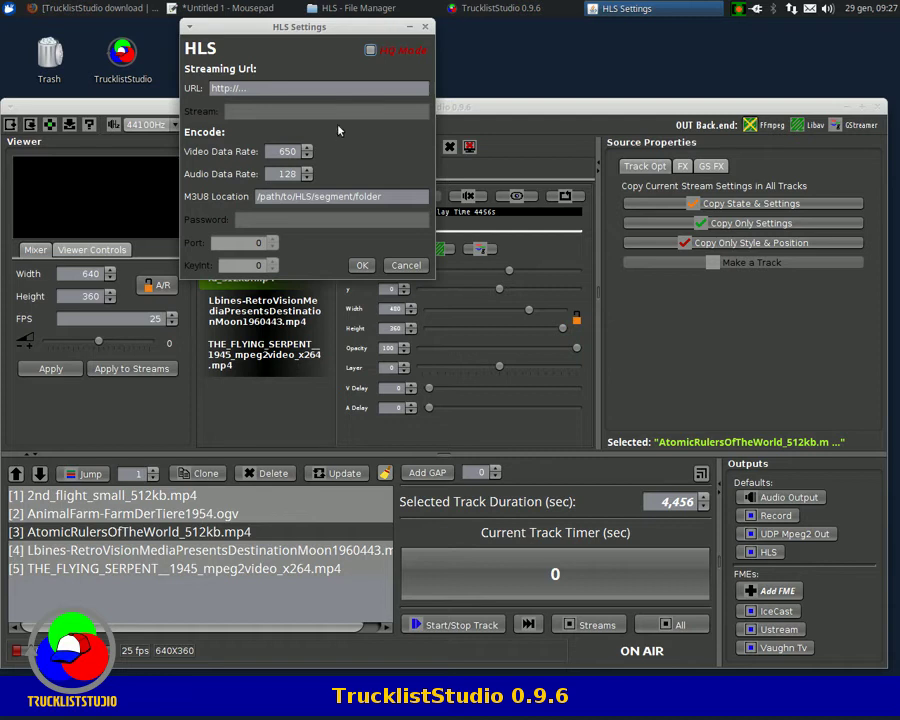
left_click_drag(240, 24, 325, 180)
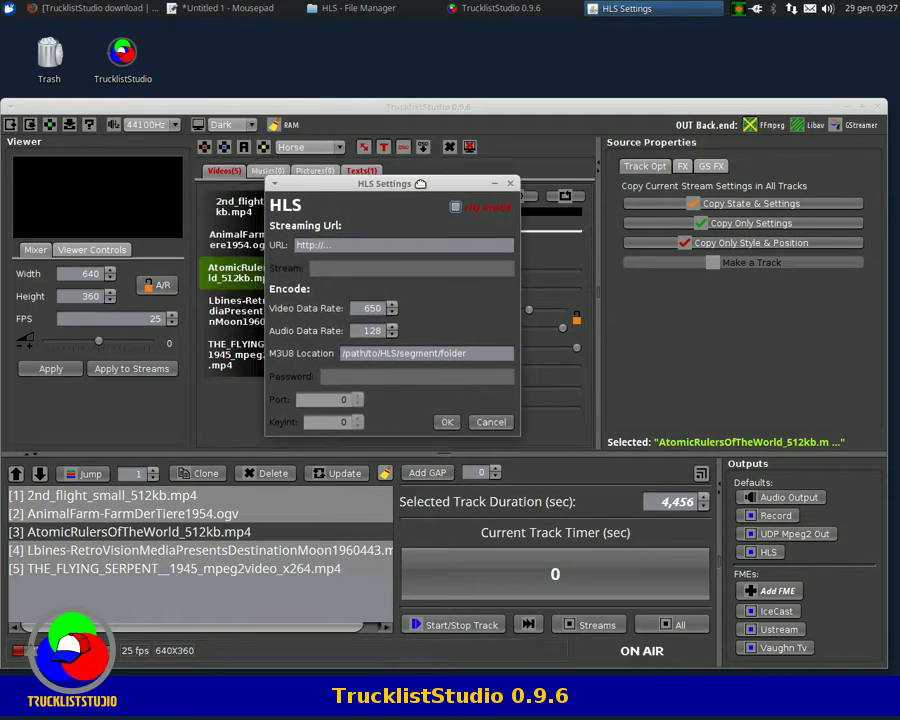
left_click(348, 245)
type("http")
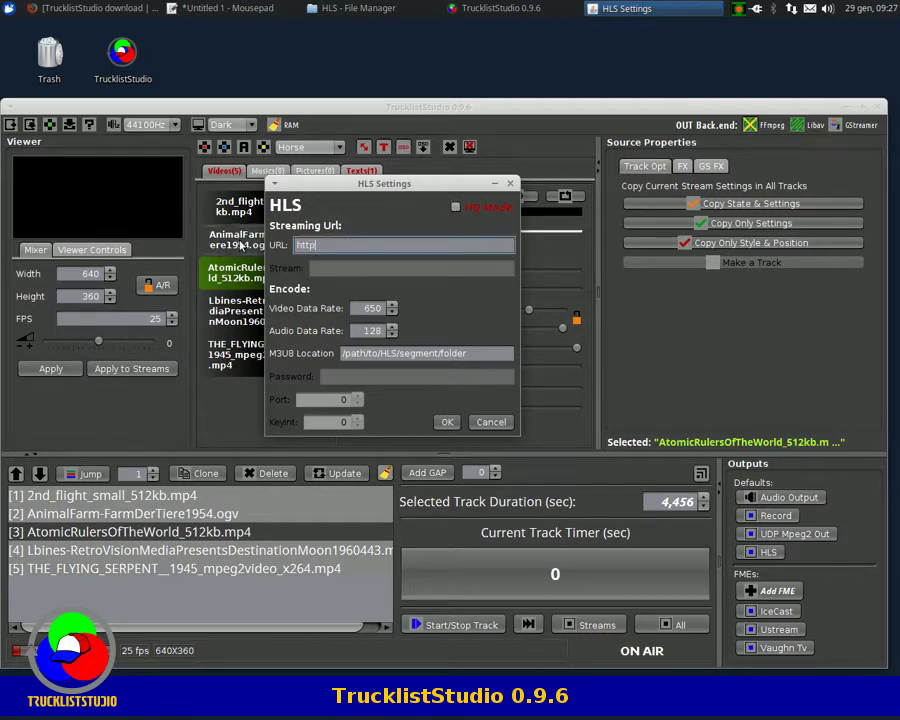
type("://127.0.0.1/HLC")
key("BackSpace")
type("S")
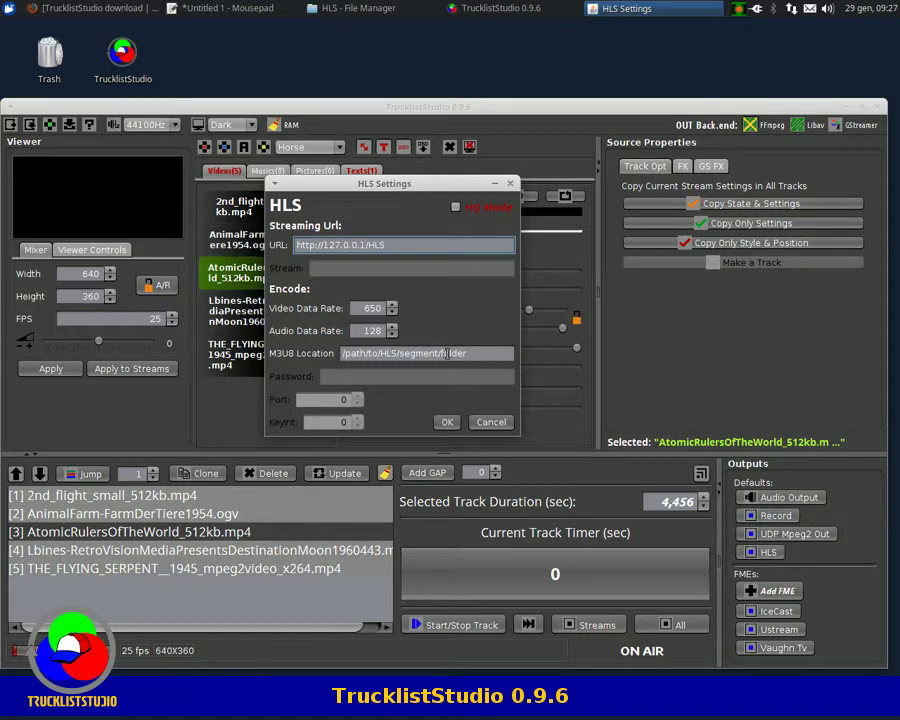
Step: Set the M3U8 location to /var/www/html/HLS/stream.m3u8 using the copied folder path, and save the HLS settings
left_click(367, 331)
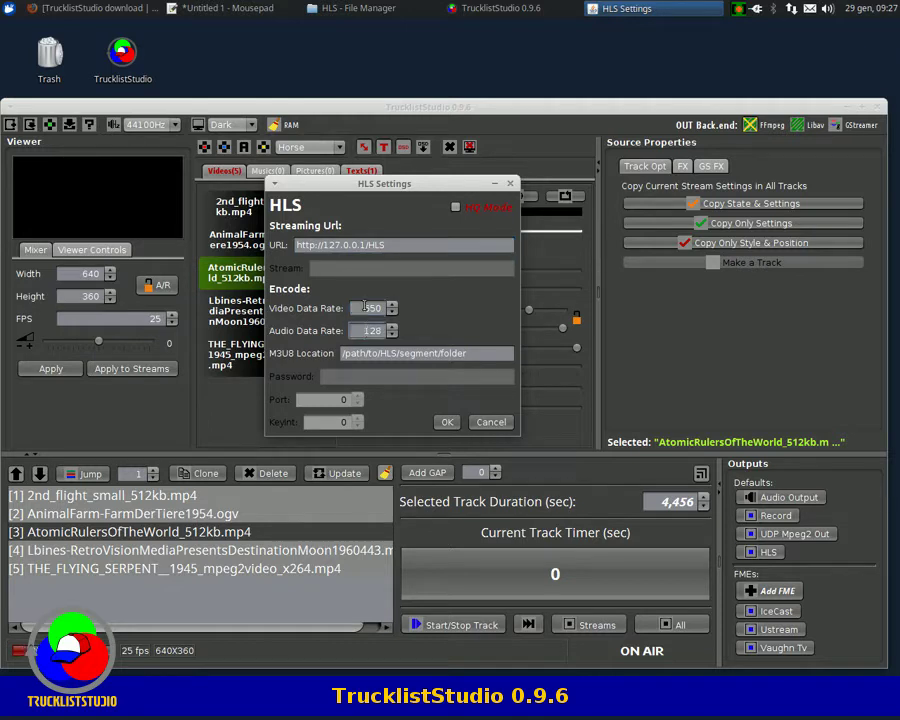
left_click(474, 354)
left_click_drag(474, 354, 321, 364)
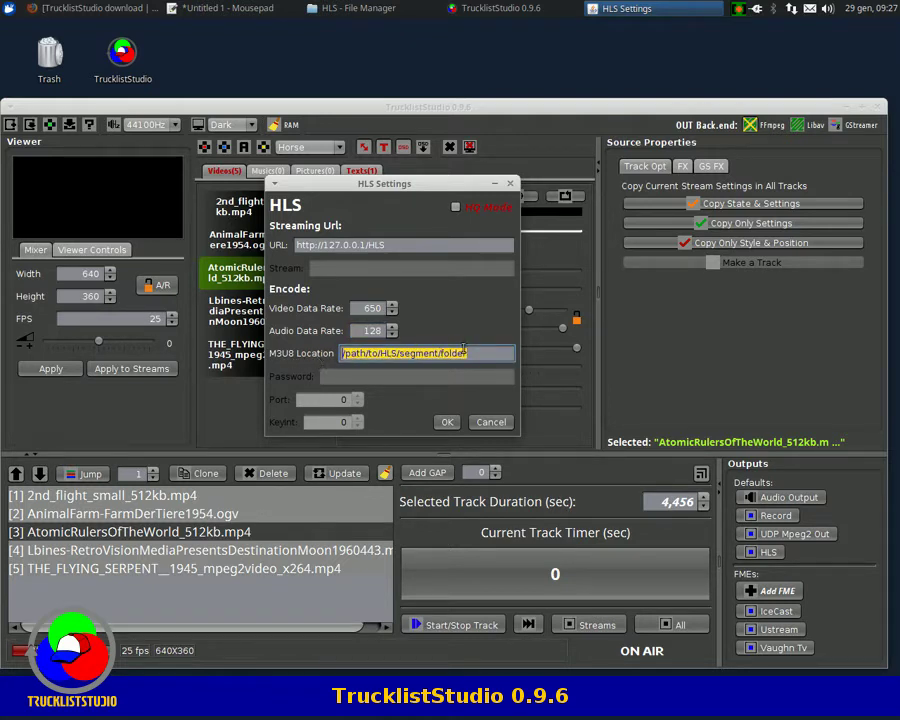
key("ctrl+v")
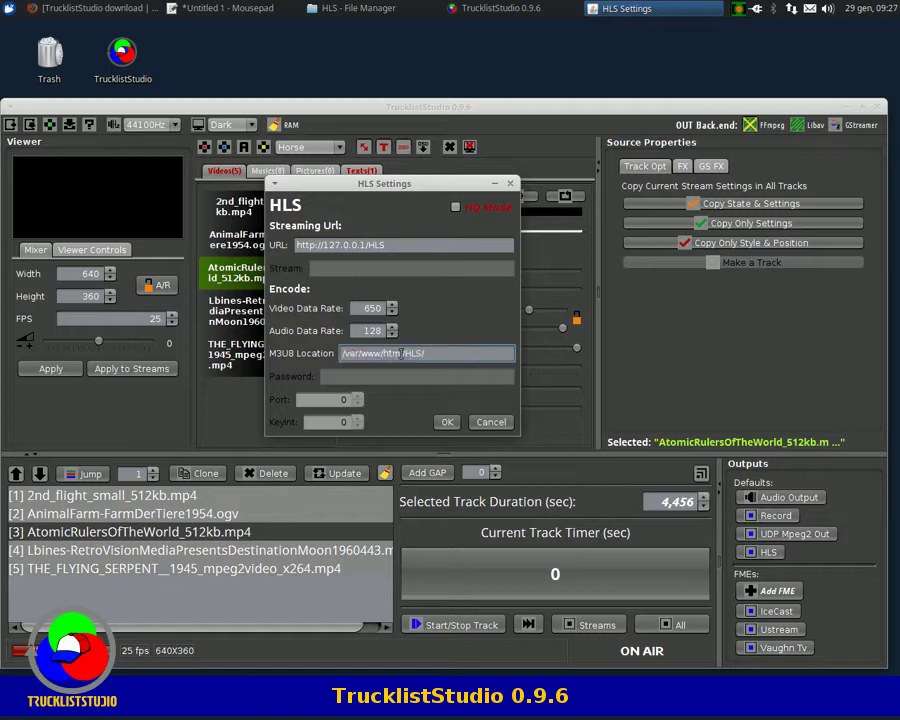
left_click(358, 8)
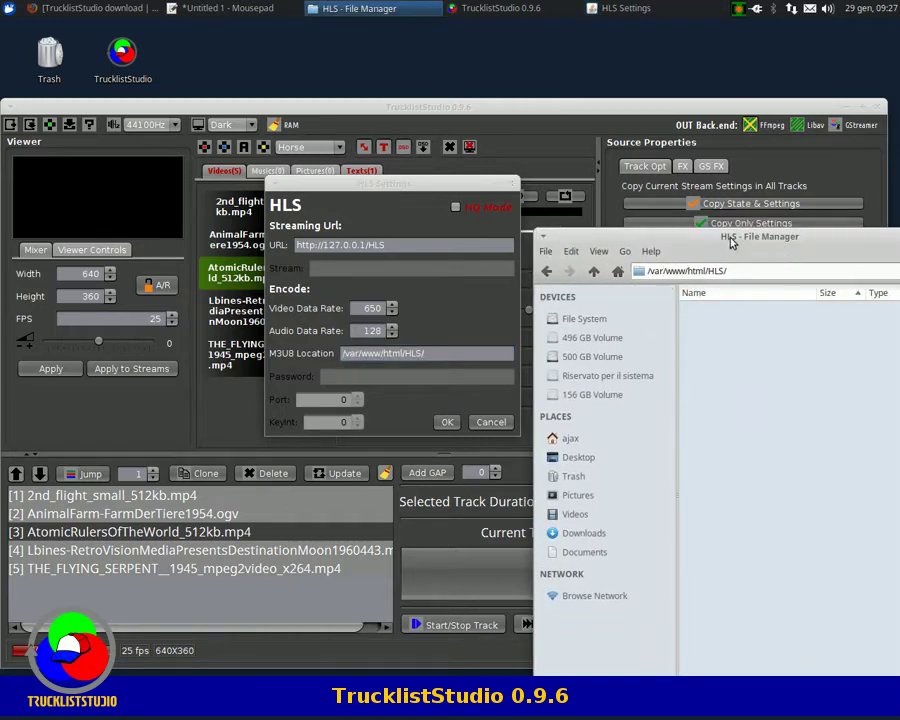
left_click_drag(730, 238, 899, 215)
left_click(457, 353)
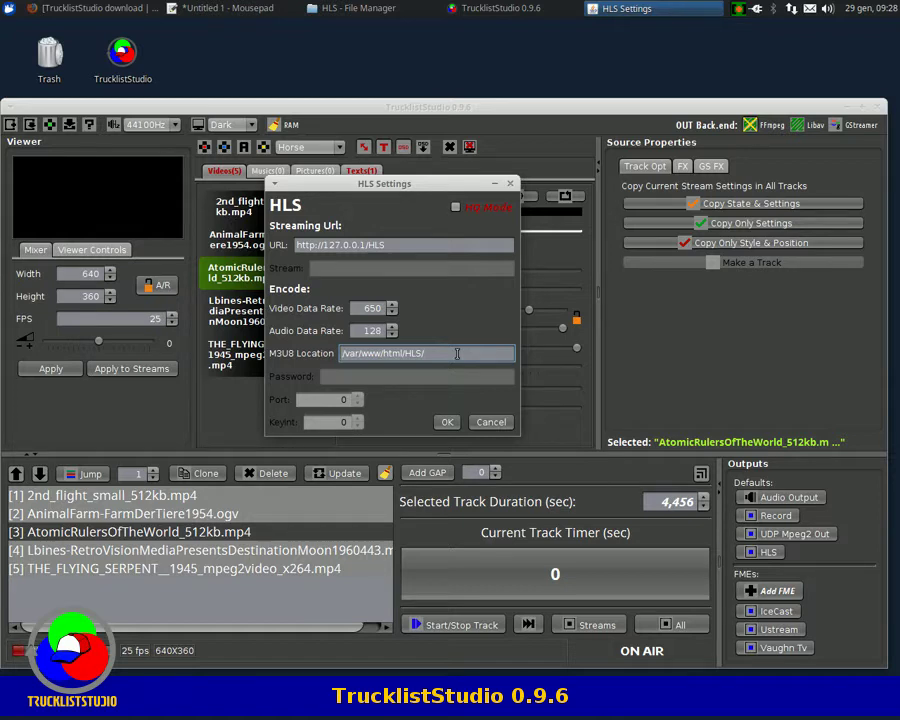
type("stream.m3u8")
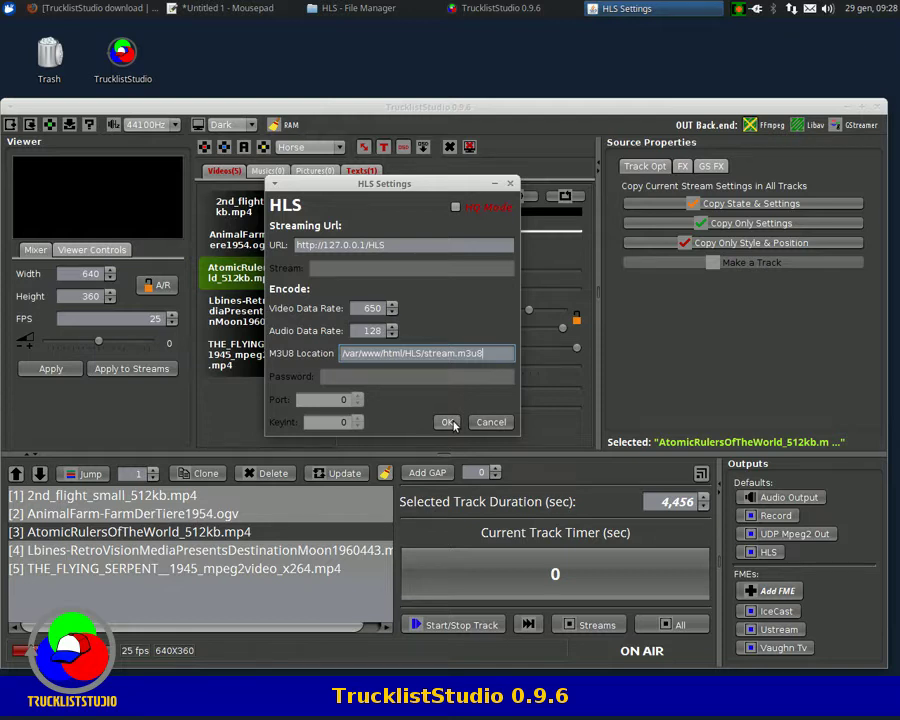
left_click(448, 422)
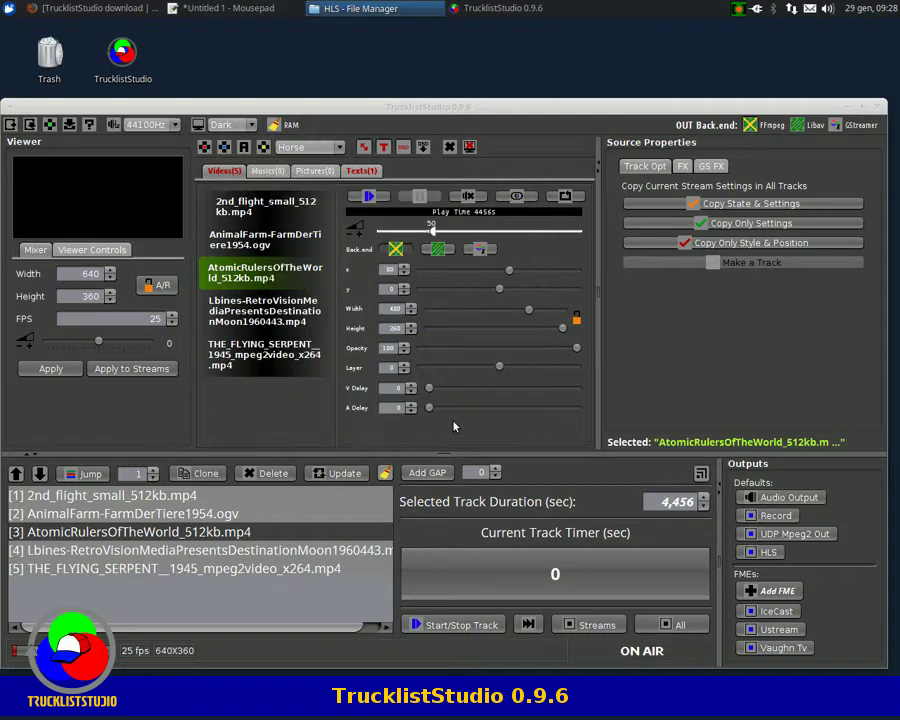
Step: Reopen the HLS output settings to review the streaming URL and M3U8 location, and accept them
right_click(772, 557)
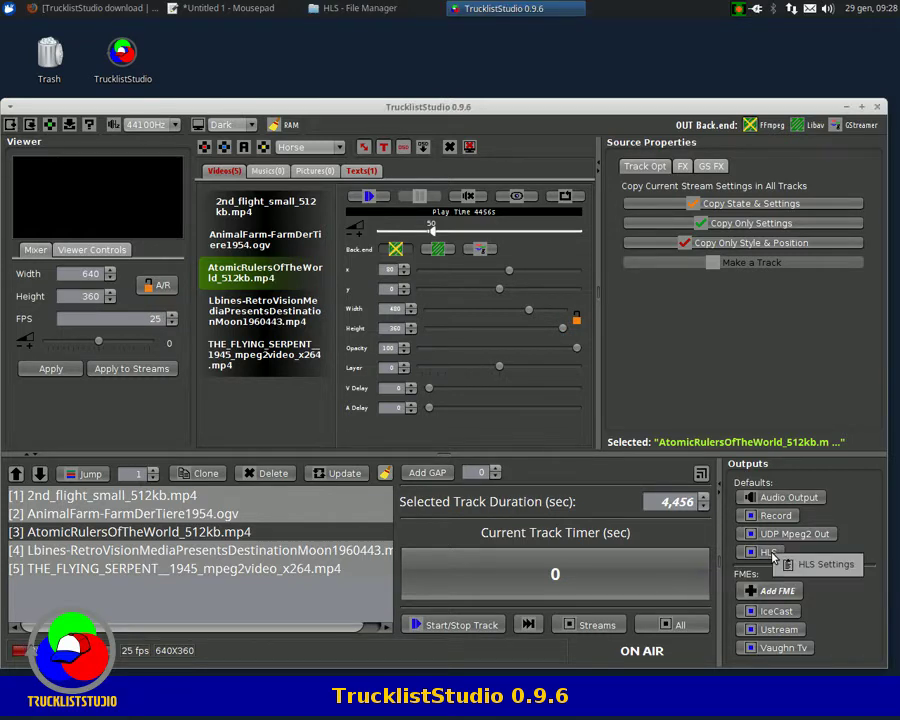
left_click(822, 566)
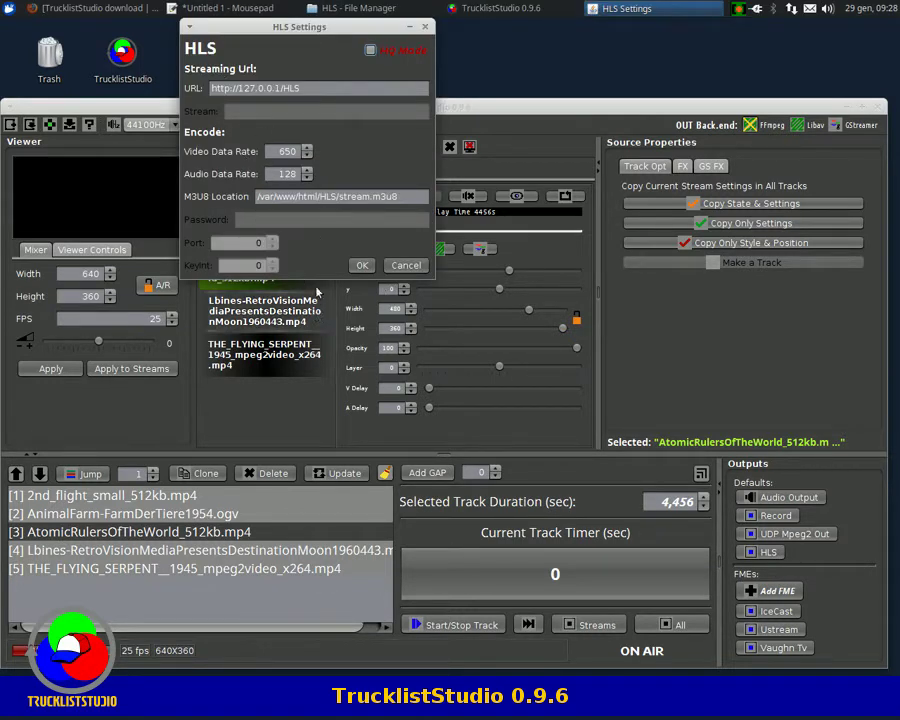
left_click(362, 265)
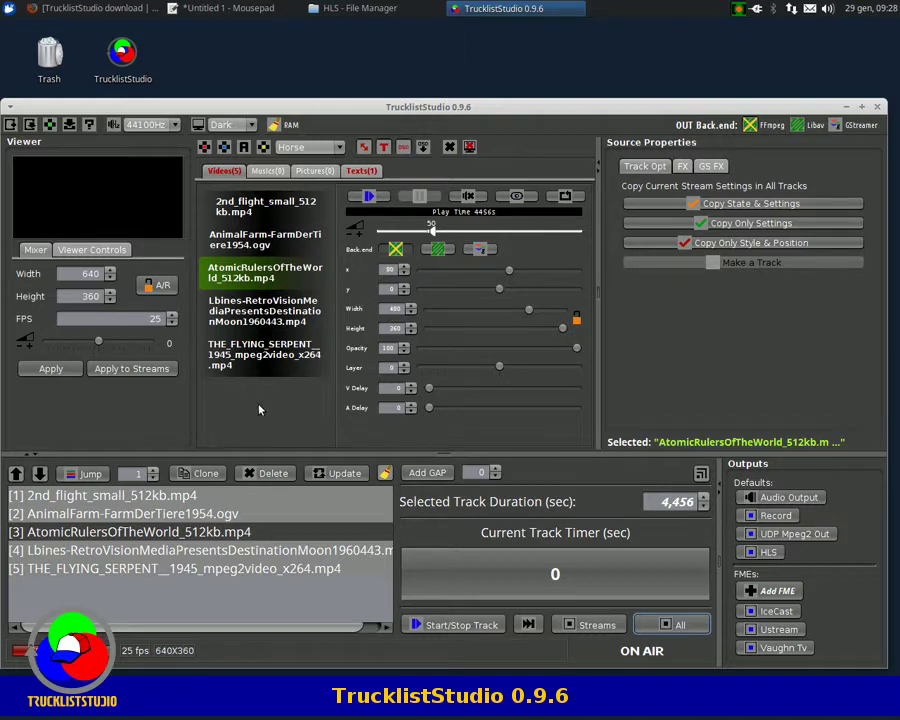
left_click(749, 551)
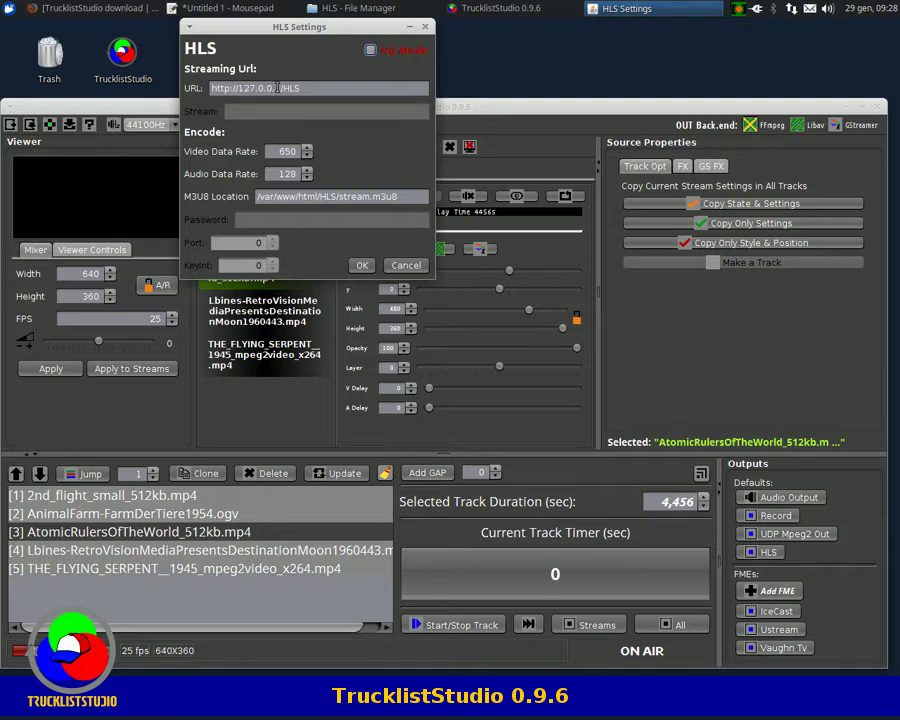
left_click(314, 89)
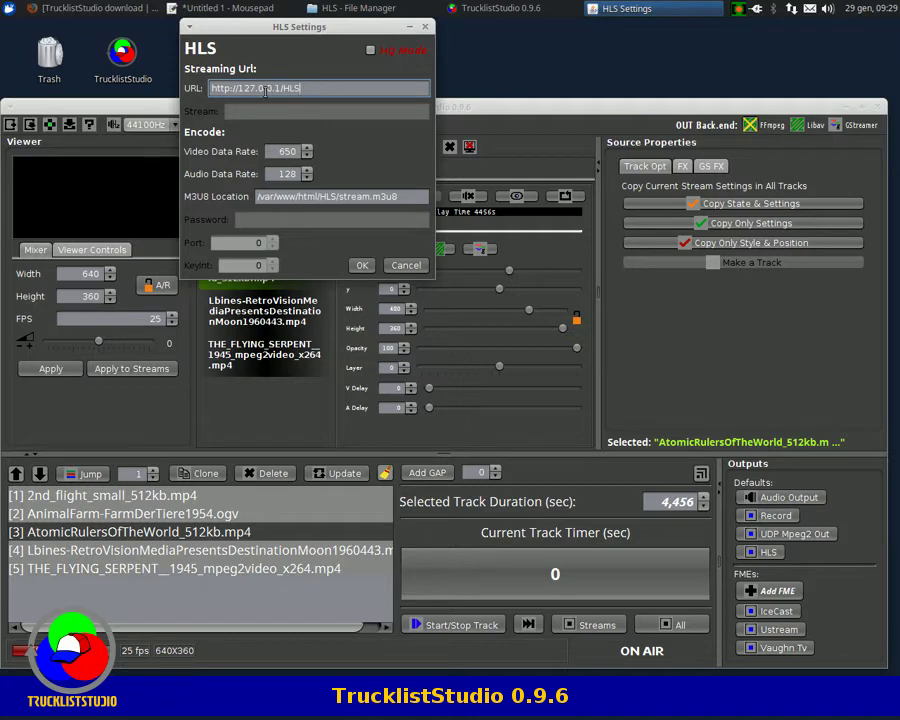
left_click_drag(215, 89, 283, 89)
left_click(362, 266)
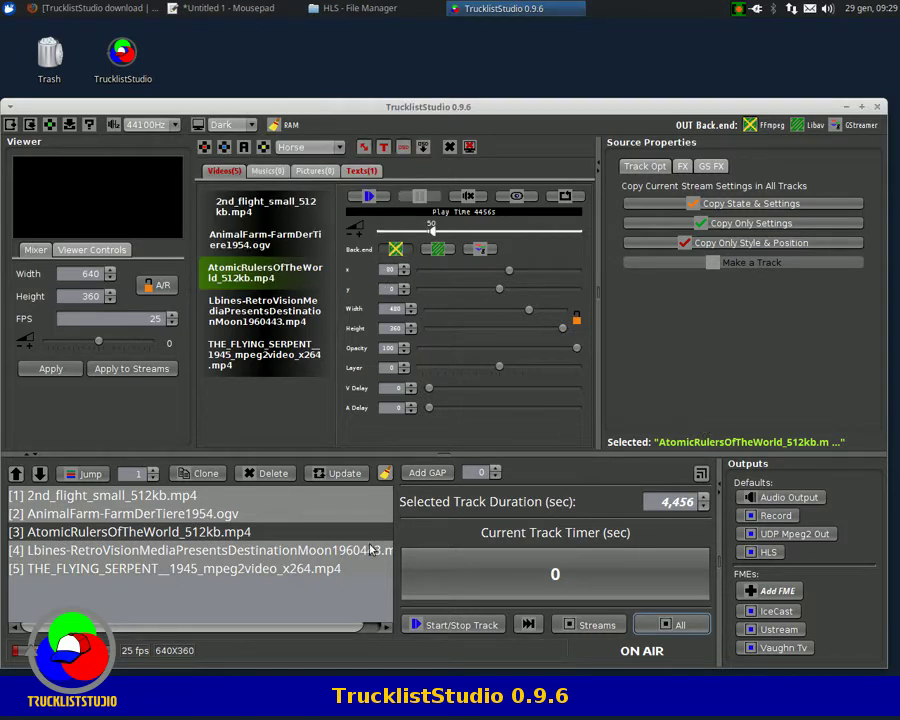
Step: Play the track 2nd_flight_small_512kb.mp4 and start the HLS output
left_click(247, 207)
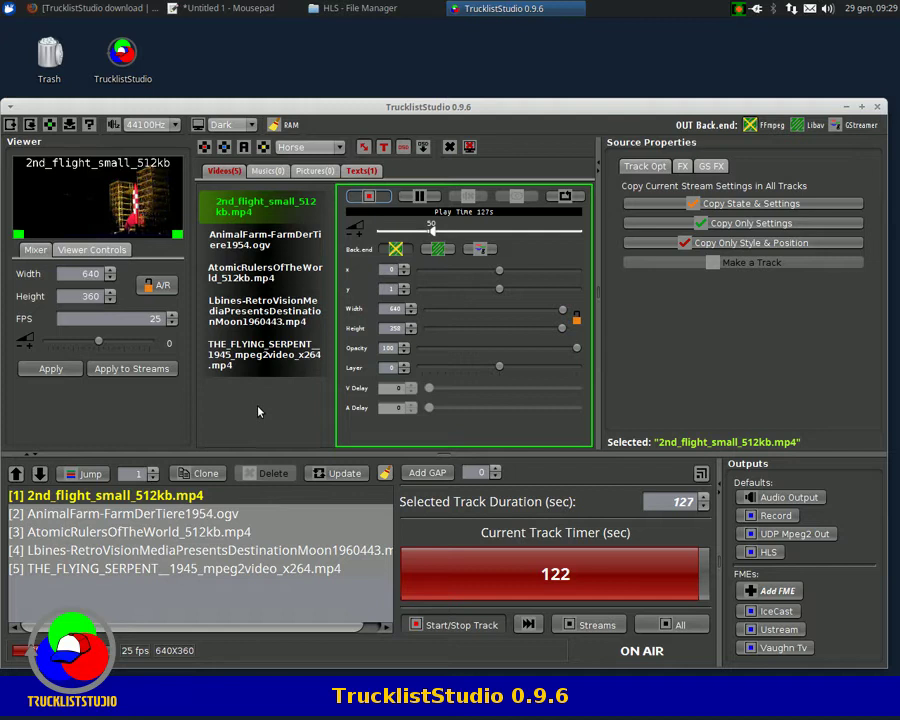
left_click(795, 500)
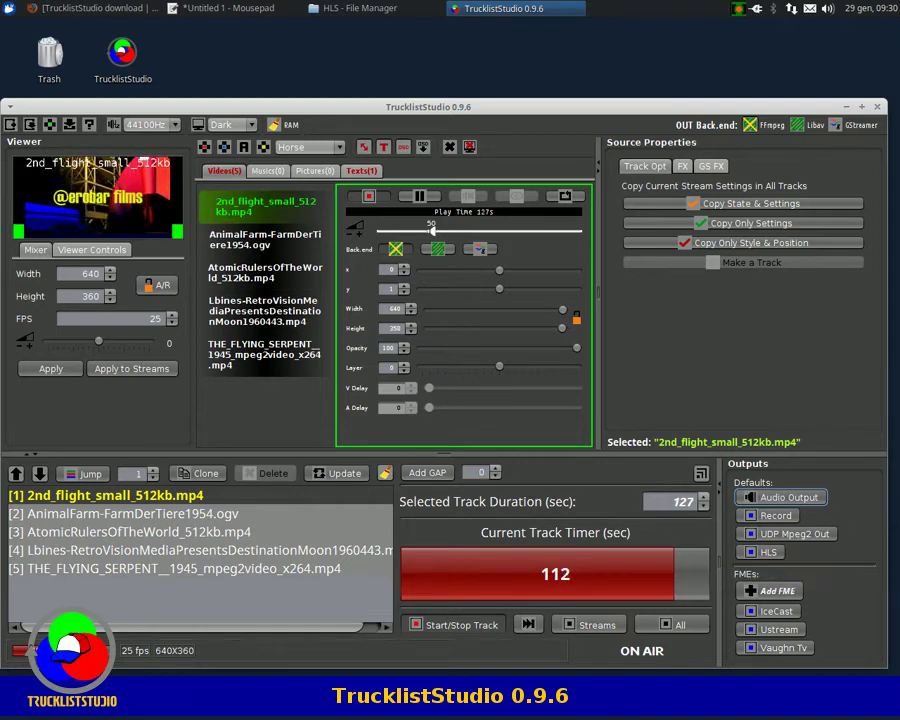
left_click(768, 553)
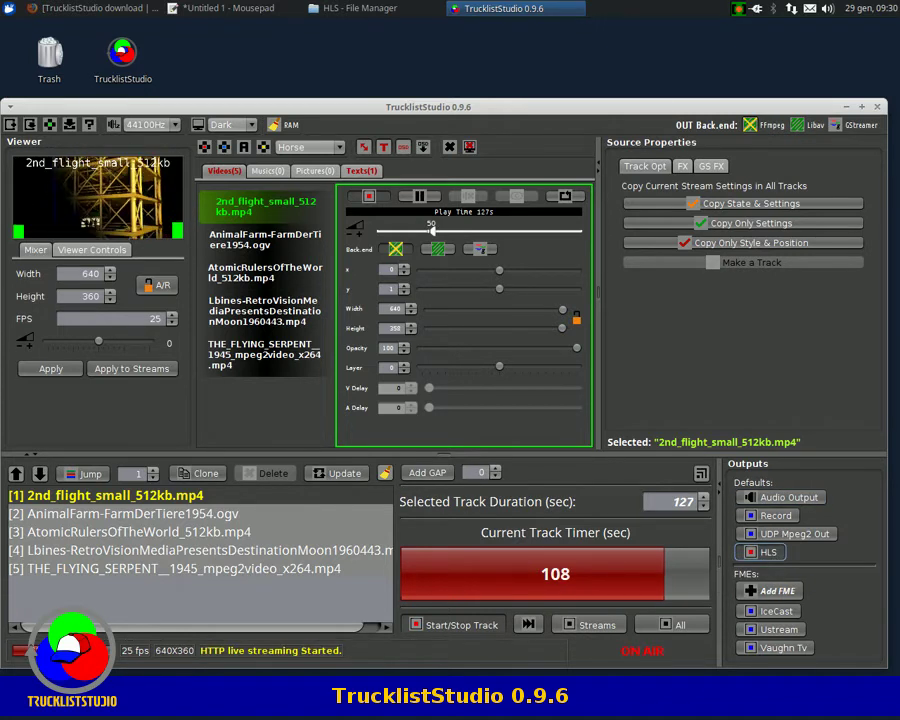
Step: Switch to the File Manager to check the stream files in /var/www/html/HLS/, and clear its window out of the way
left_click(370, 8)
left_click_drag(805, 152, 538, 103)
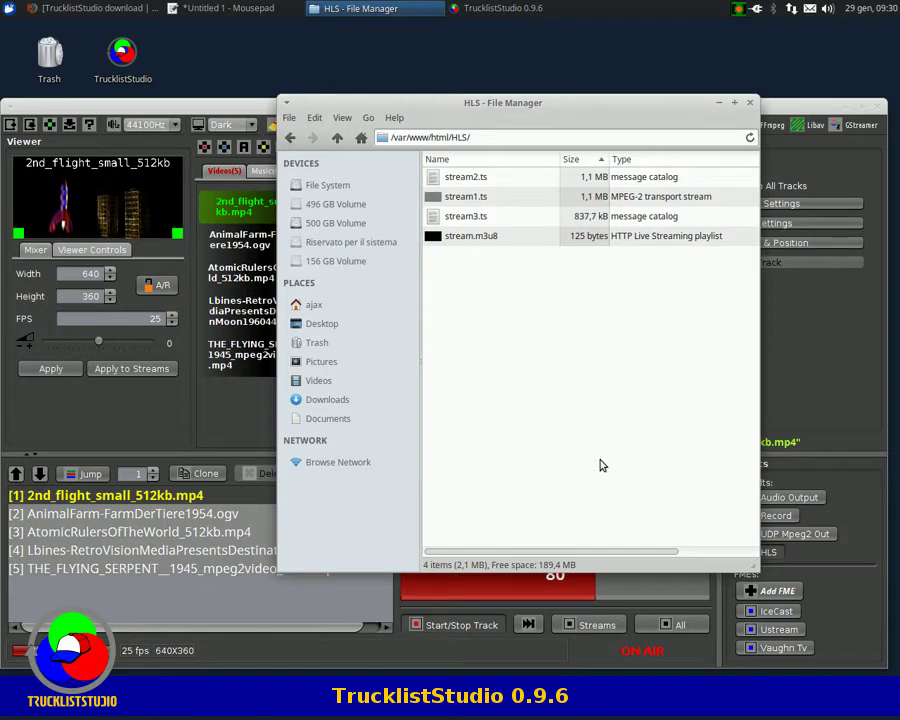
left_click_drag(590, 111, 569, 154)
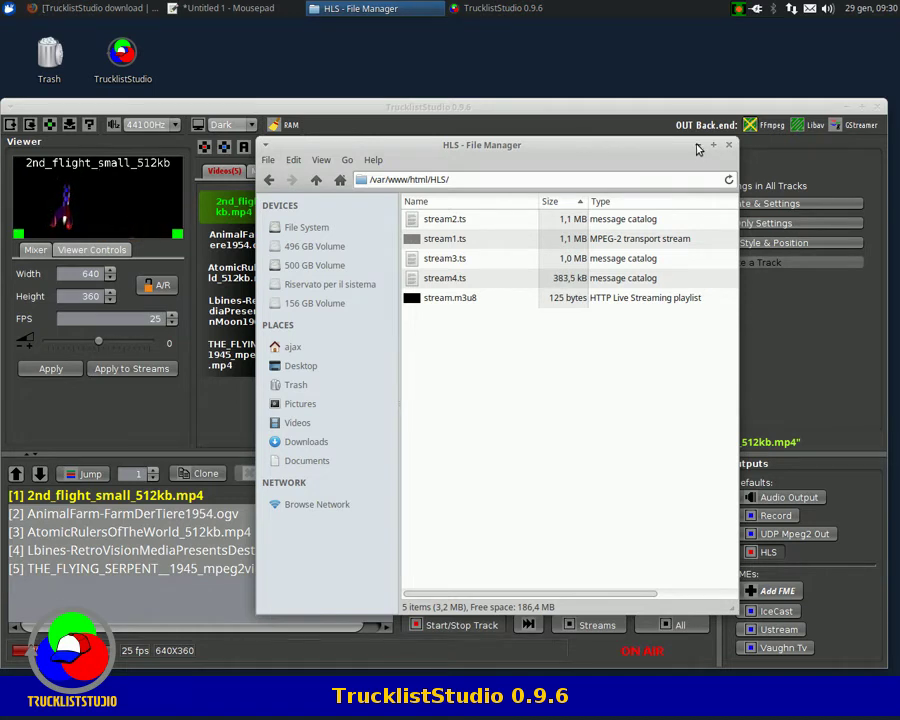
left_click_drag(537, 151, 899, 140)
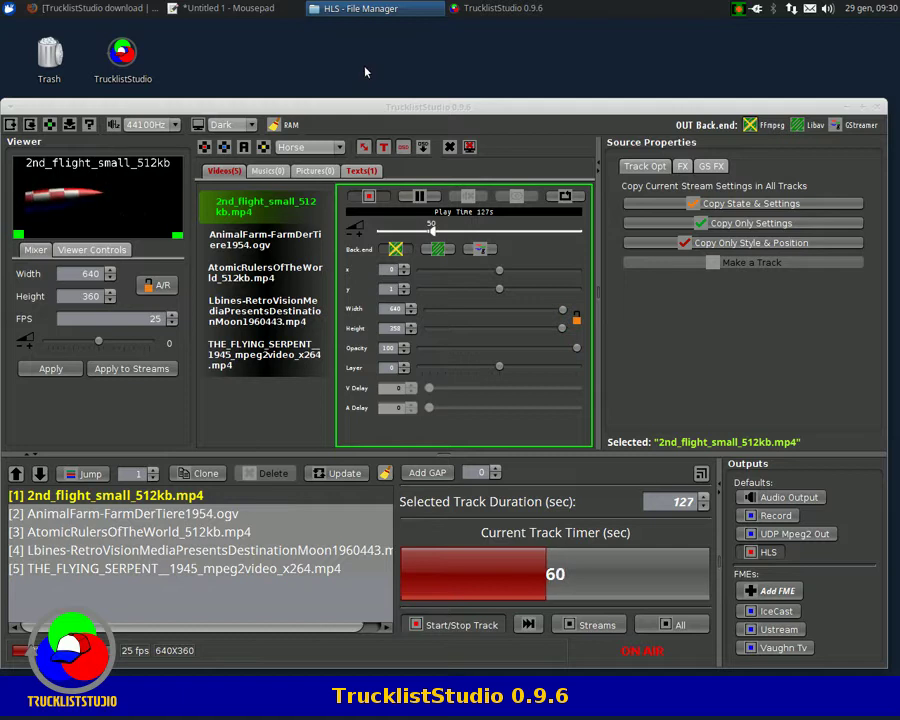
left_click(6, 7)
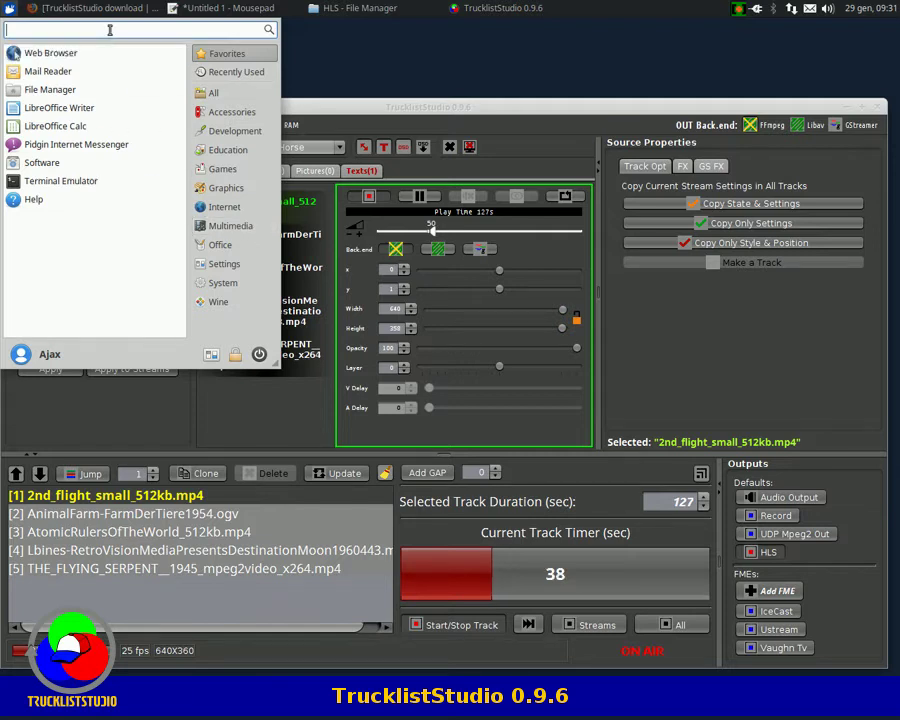
type("chrome")
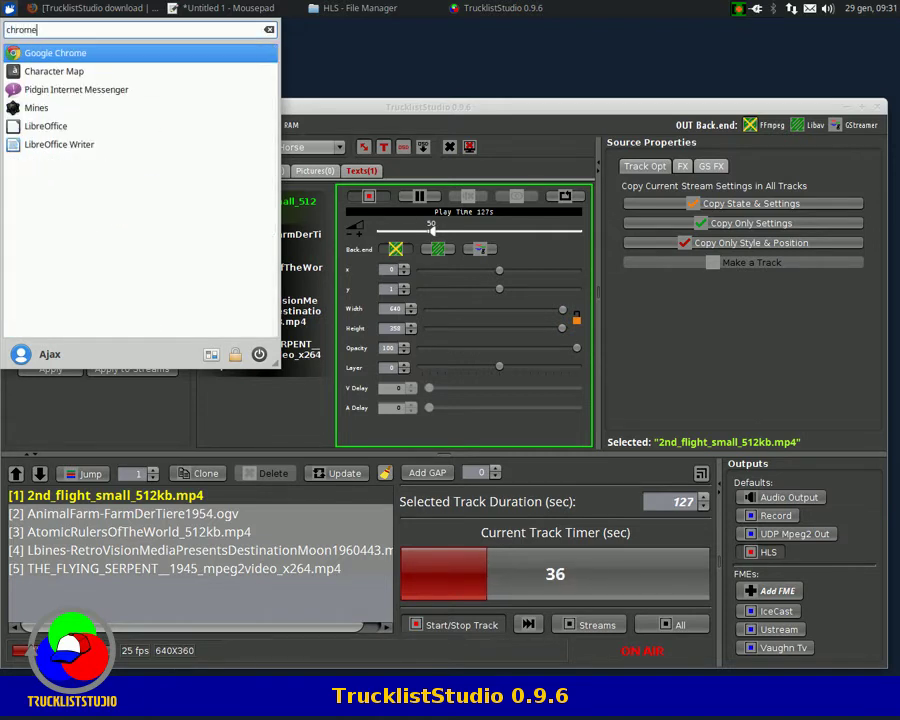
left_click(142, 52)
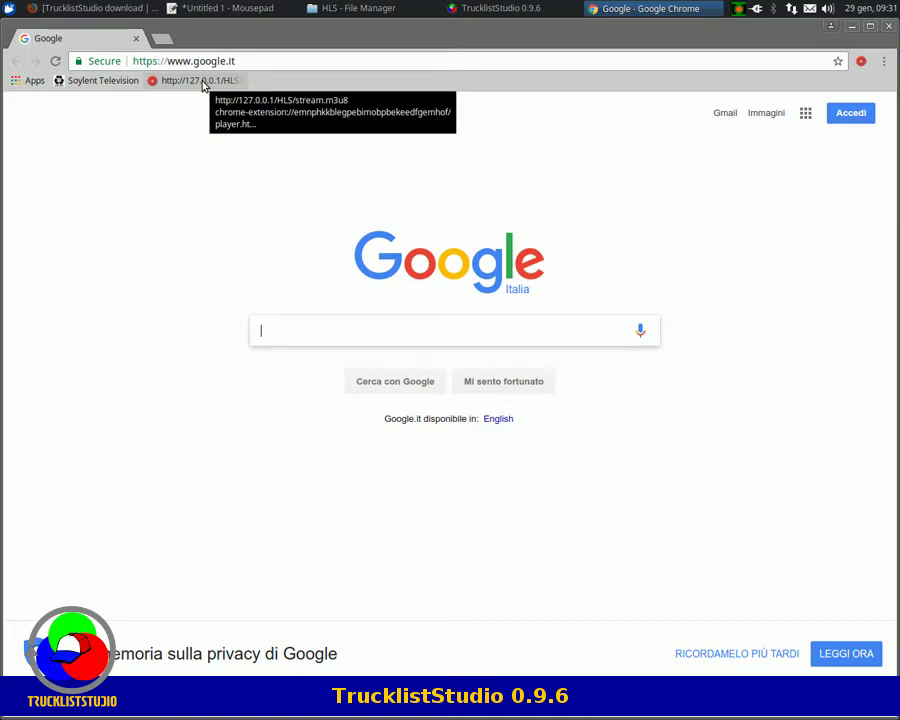
left_click(202, 81)
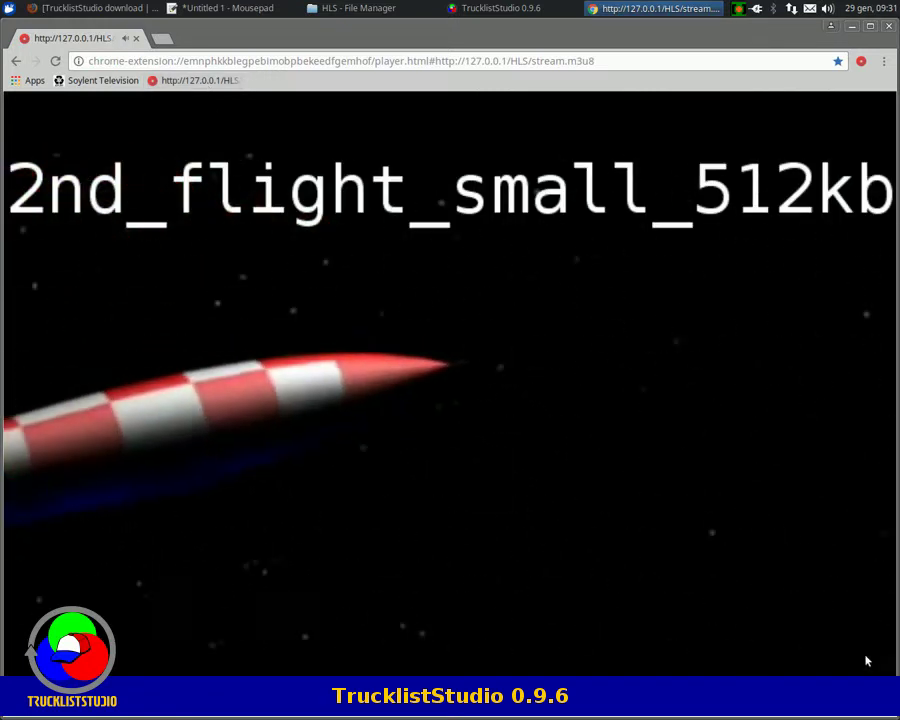
Step: Shrink the browser window, place it over part of TrucklistStudio, and lower the stream player's volume
right_click(475, 405)
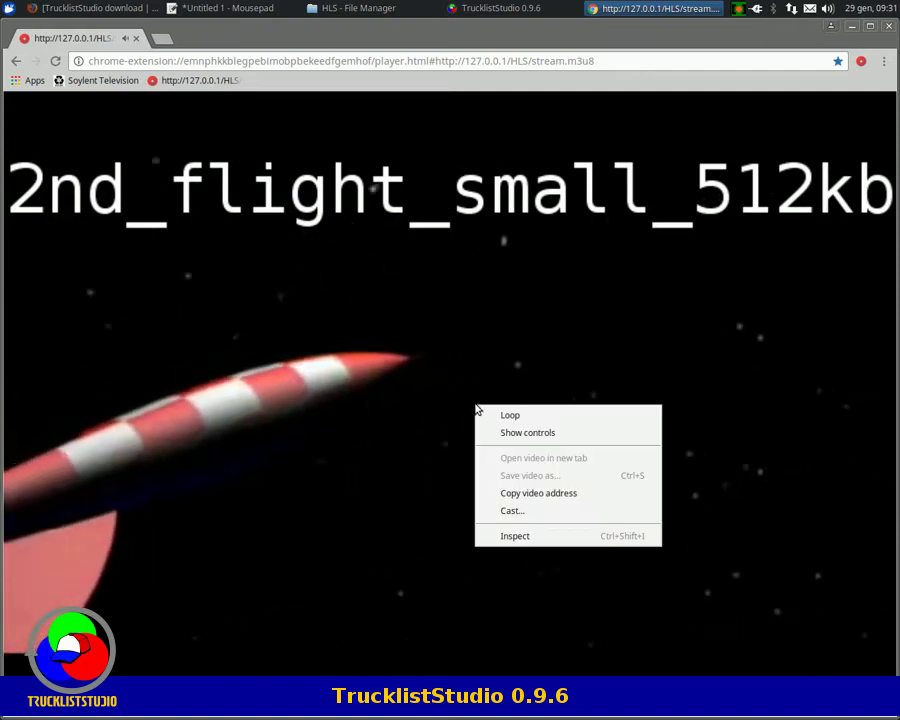
left_click(708, 330)
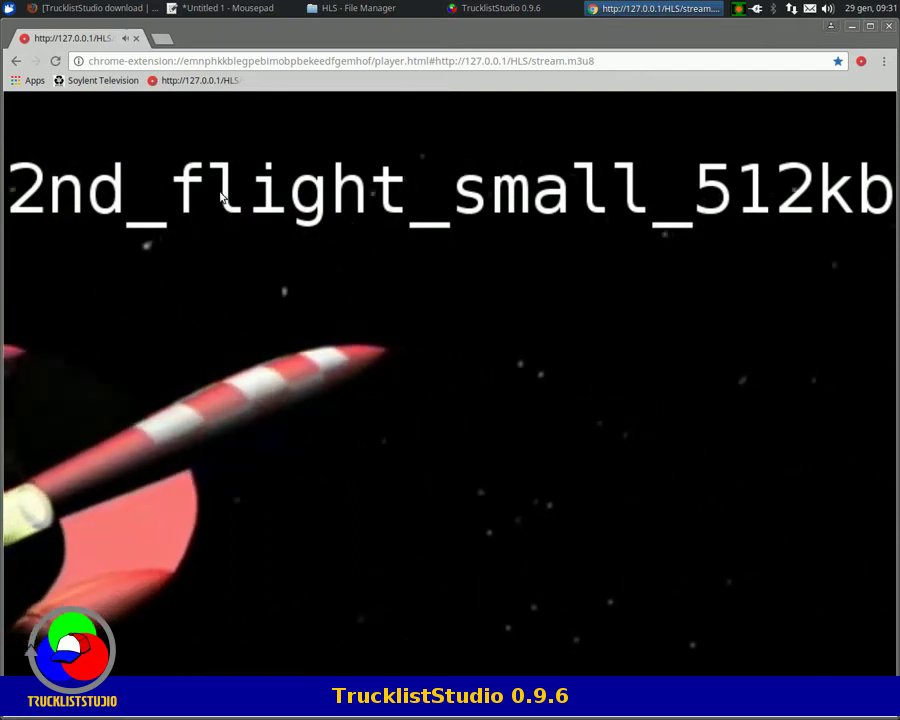
left_click_drag(436, 44, 462, 94)
left_click_drag(26, 82, 443, 432)
left_click_drag(765, 438, 726, 180)
mouse_move(406, 309)
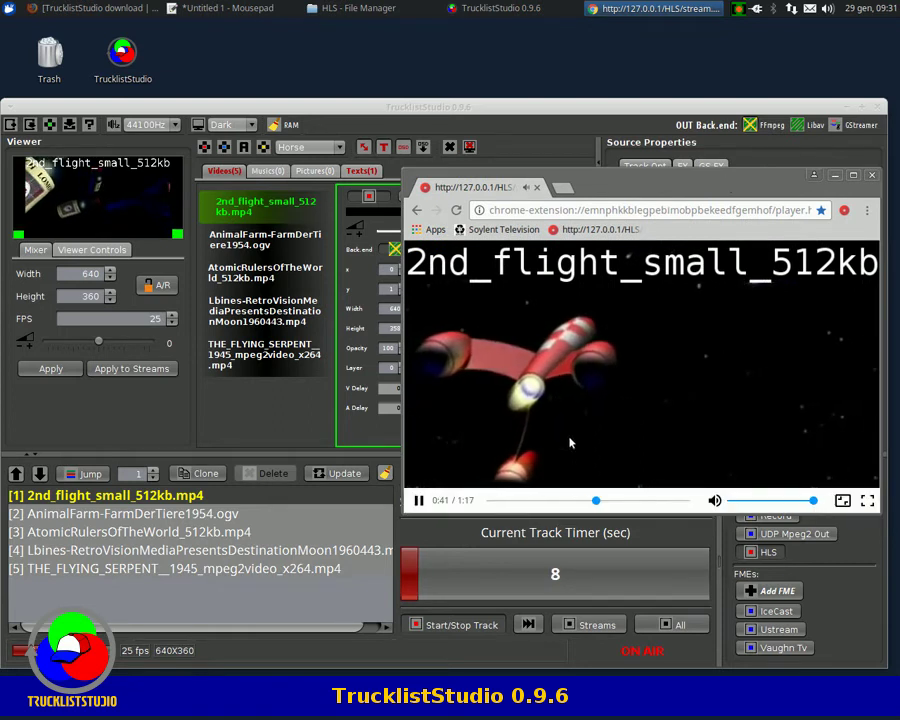
left_click_drag(812, 500, 739, 505)
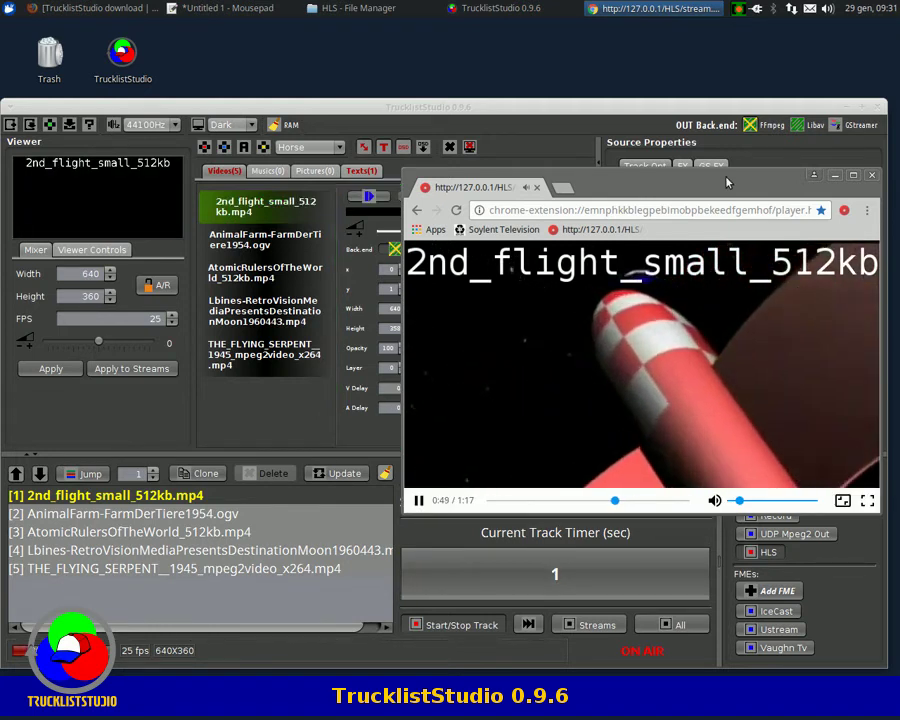
Step: Return to TrucklistStudio, show the Titles text source, and open the master preview screen in a separate window below its controls
left_click(459, 110)
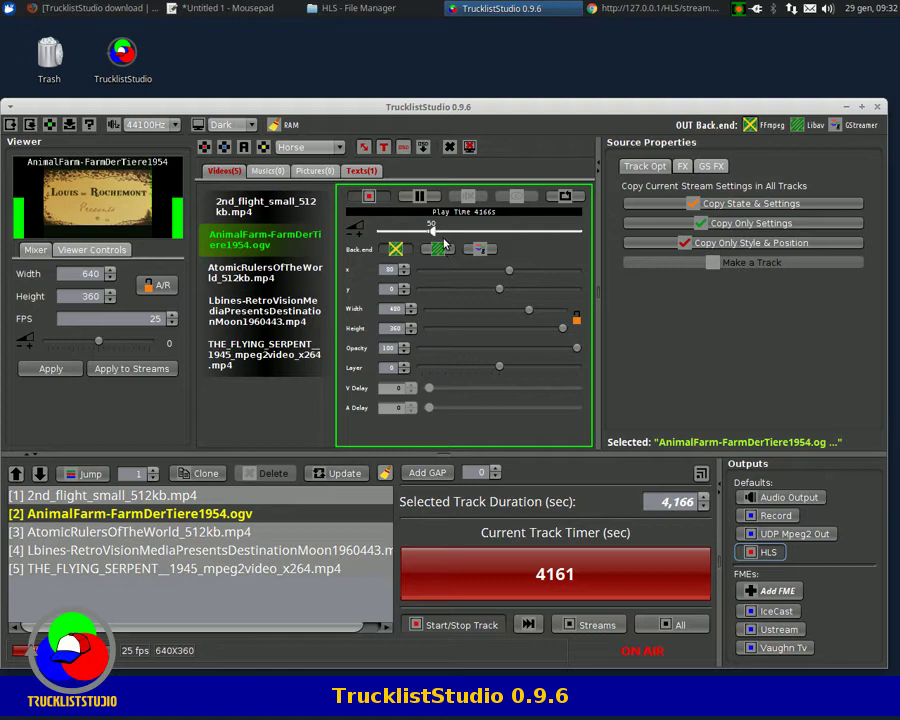
left_click(361, 170)
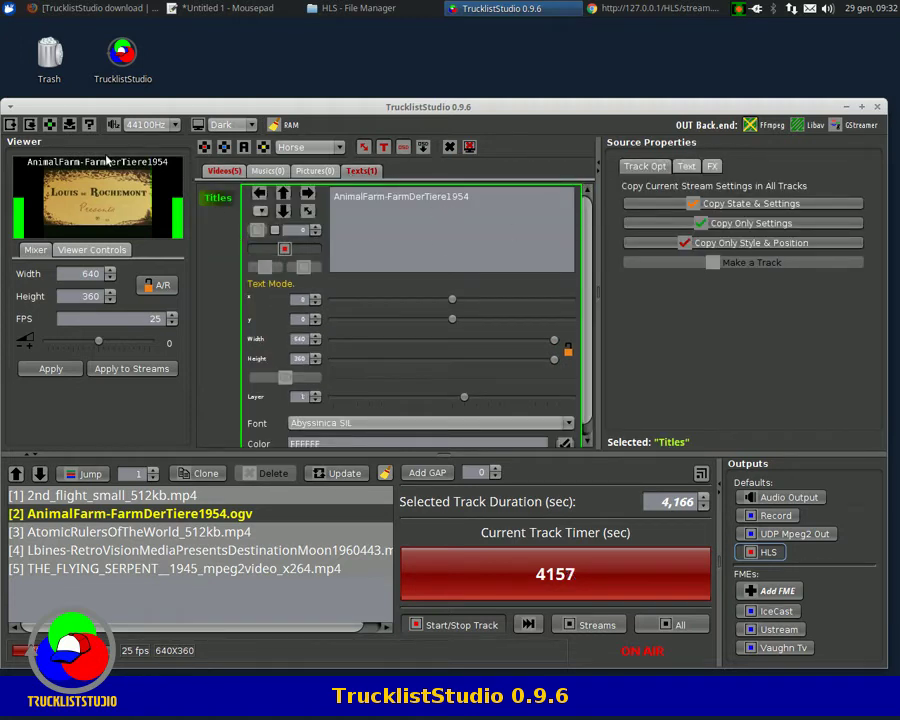
left_click(92, 249)
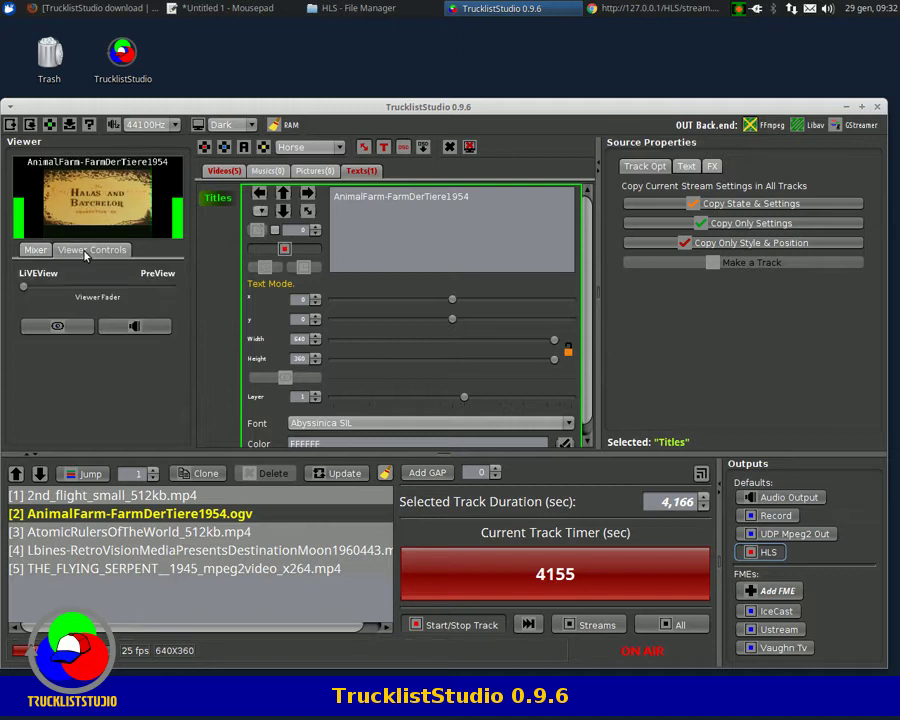
left_click(57, 325)
left_click_drag(409, 38, 658, 418)
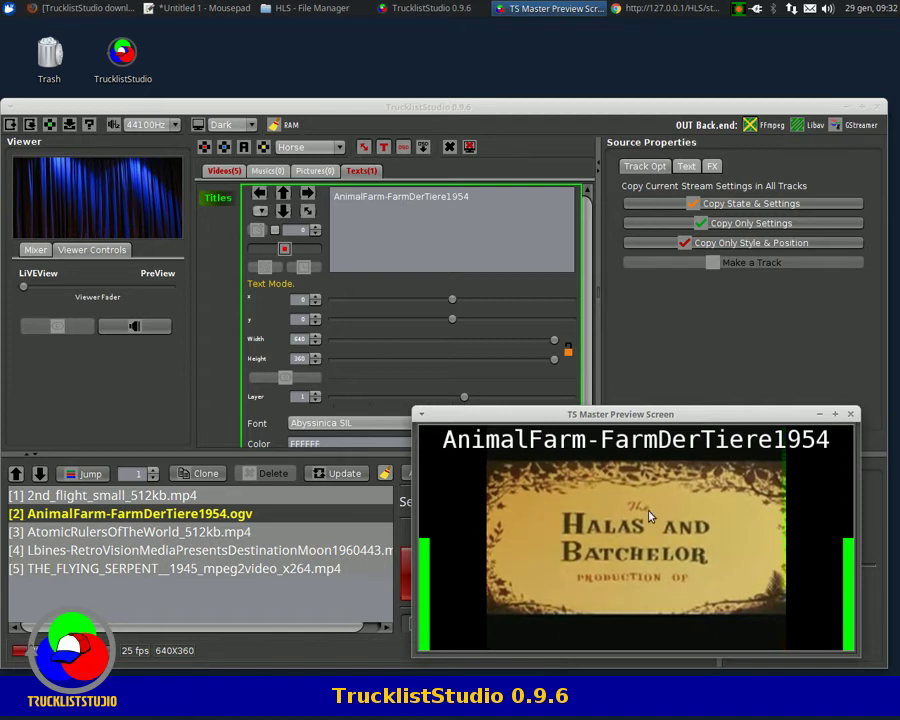
Step: Uncover the Titles text controls and set its height to 12 and its y position to 9
left_click_drag(638, 414, 641, 467)
mouse_move(453, 321)
left_mouse_down()
mouse_move(418, 322)
mouse_move(455, 321)
left_mouse_up()
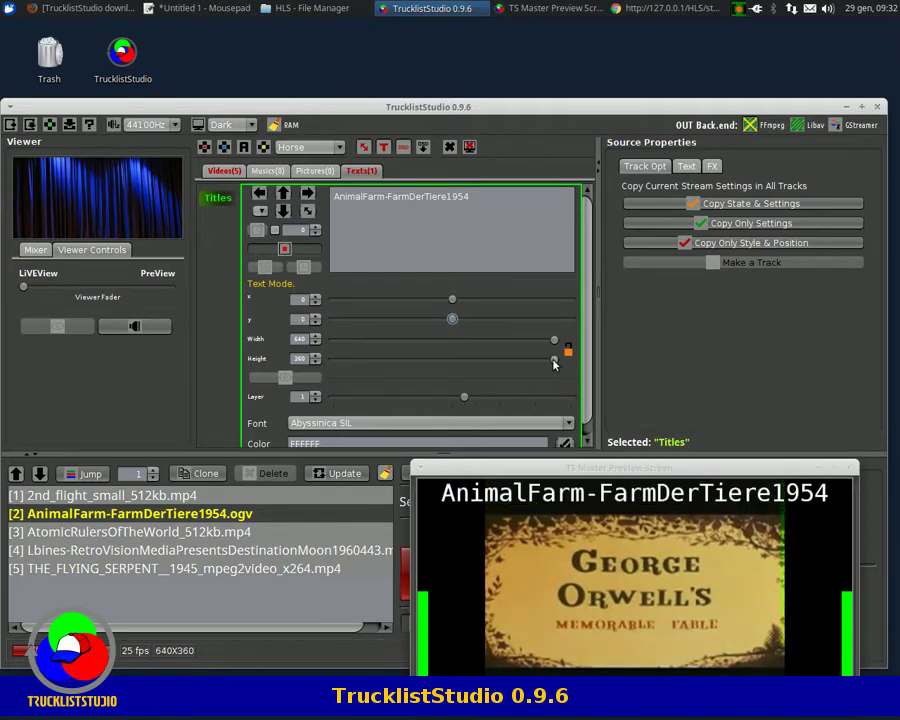
left_click_drag(401, 366, 340, 368)
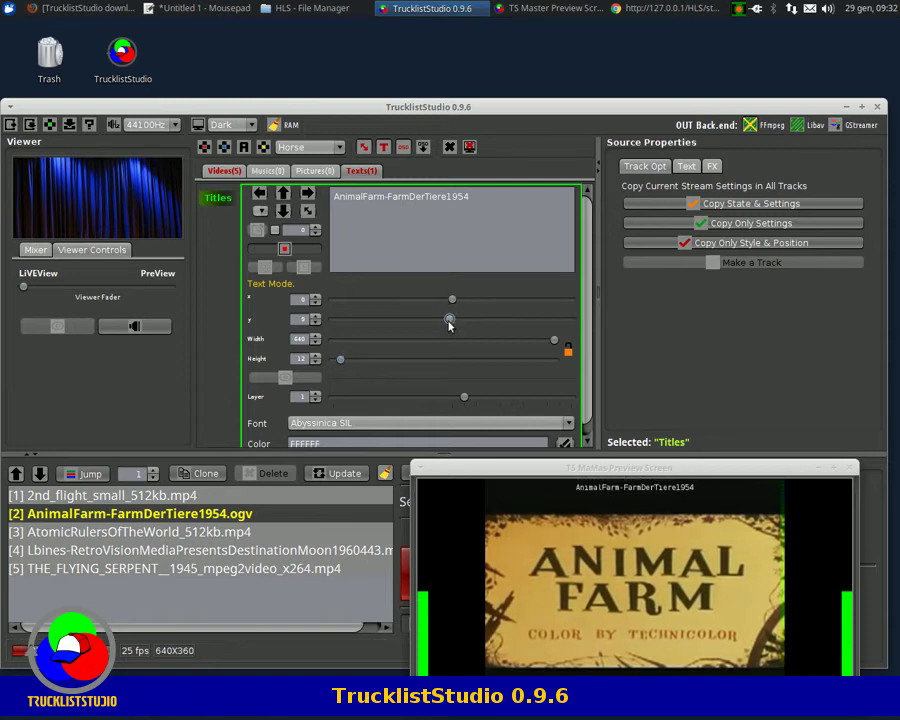
Step: Give the Titles text a rectangle background in dark blue 000099 and enter a background opacity of 50
left_click(686, 166)
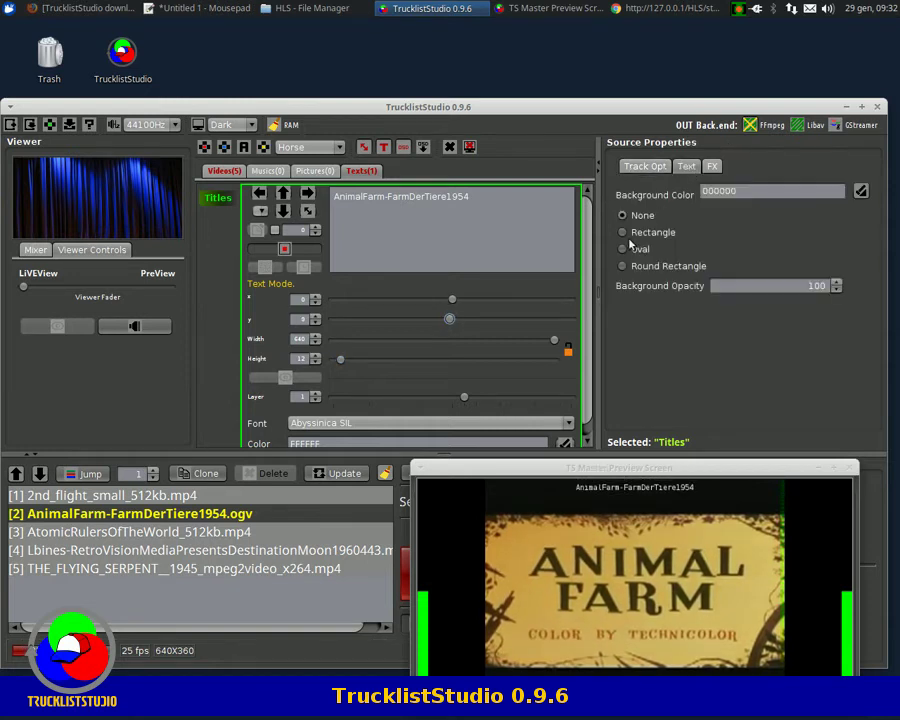
left_click(861, 192)
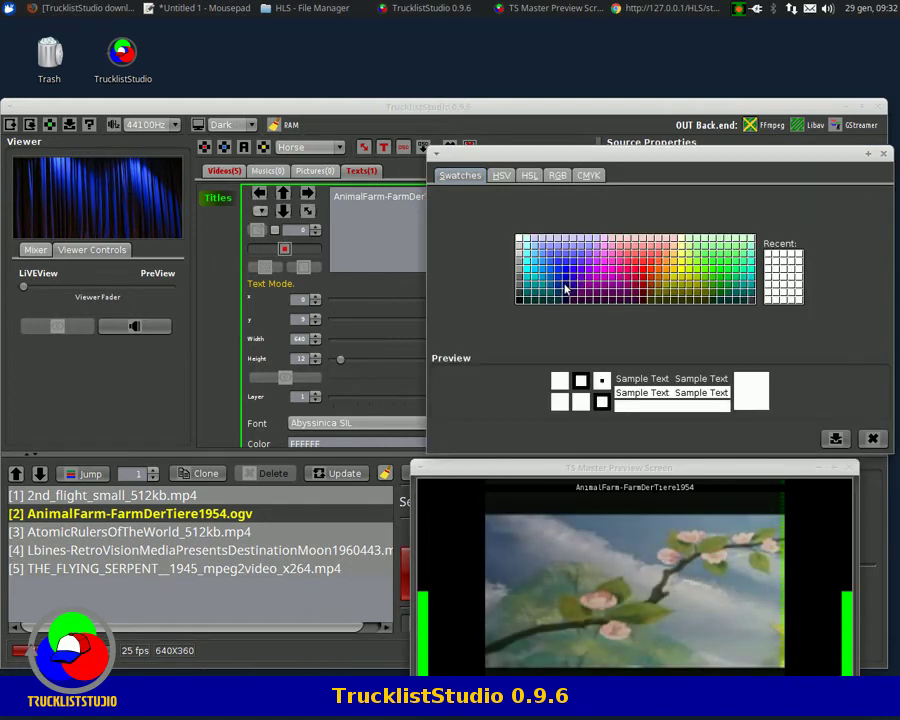
left_click(565, 285)
left_click(836, 438)
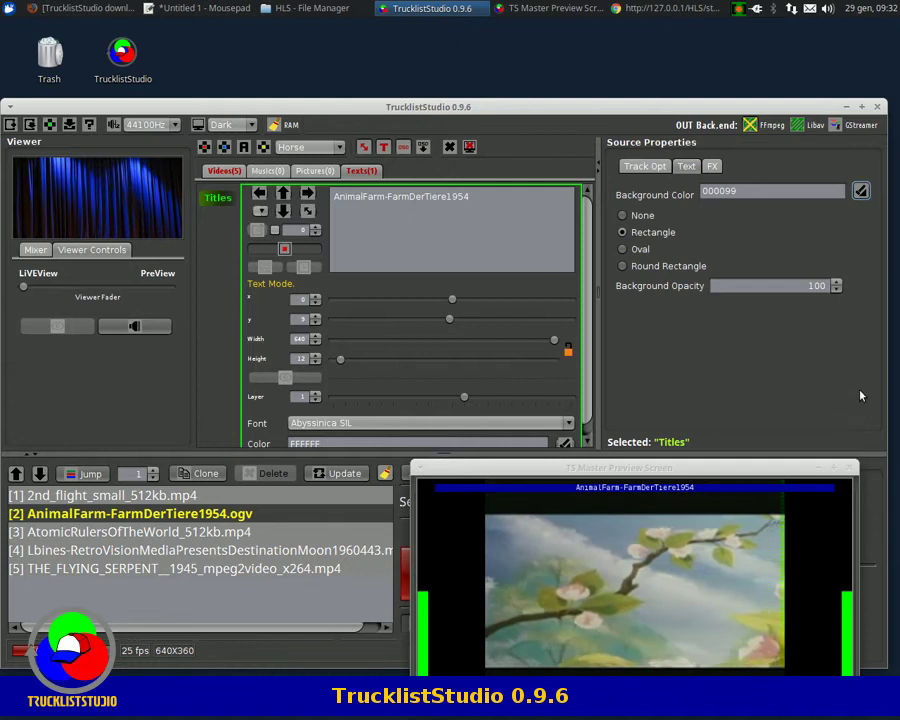
key("Tab")
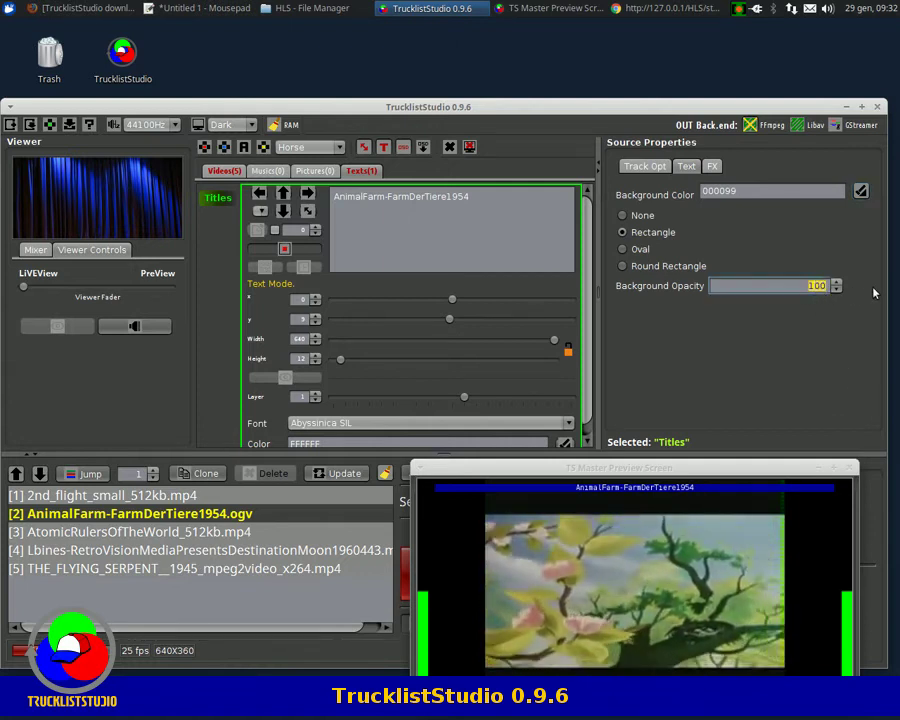
type("50")
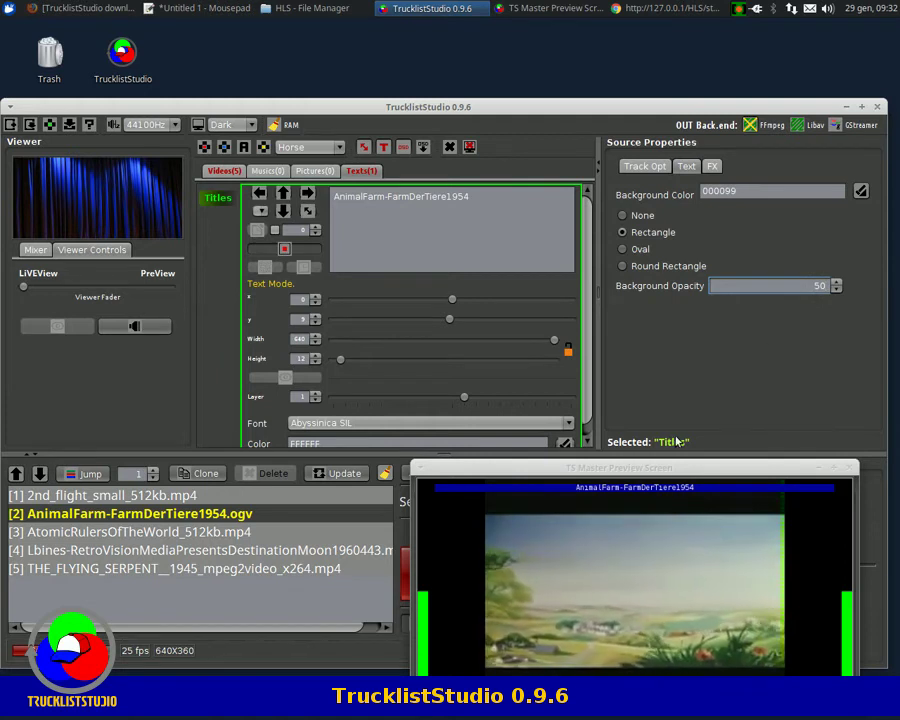
Step: Place the browser's HLS stream beside the master preview to compare them, mute the stream, and minimize the browser
left_click_drag(668, 472, 661, 416)
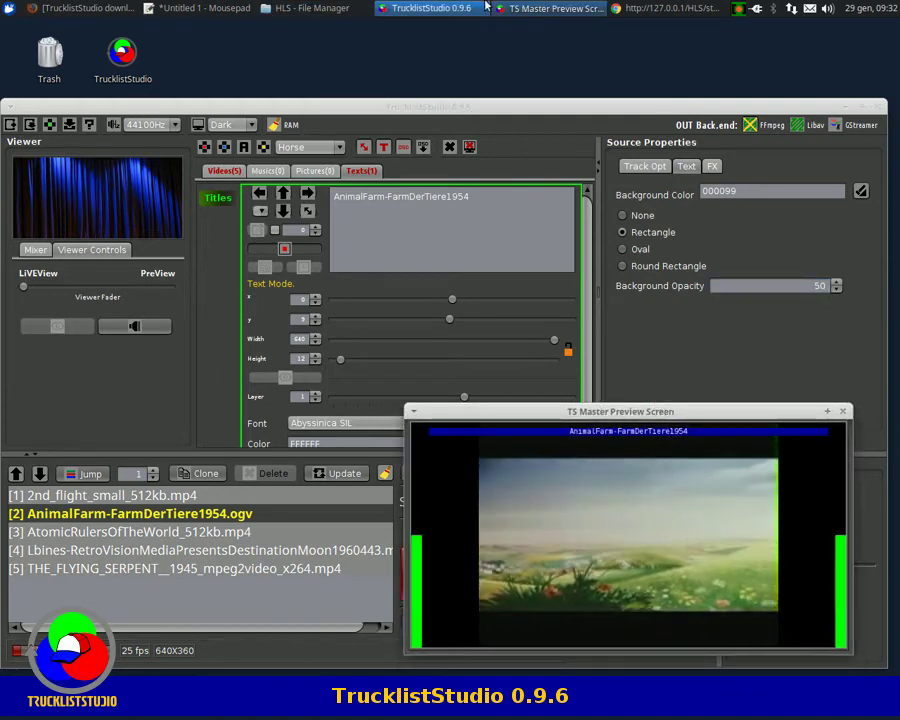
left_click(658, 8)
left_click_drag(722, 183, 352, 182)
left_click(347, 507)
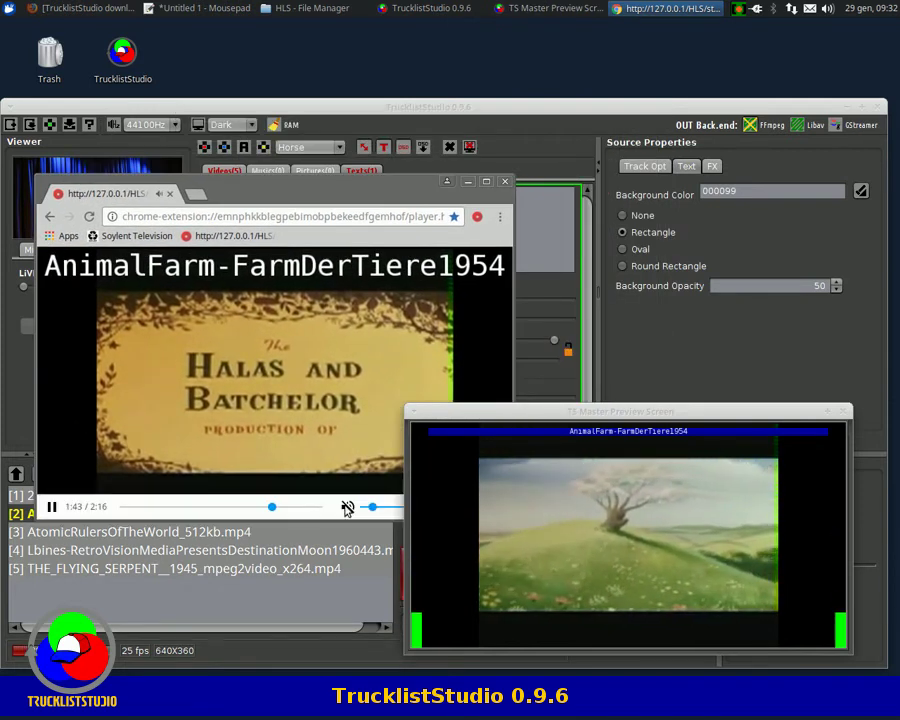
left_click(476, 183)
Step: Shift the master preview window slightly and apply the background opacity of 50 to the Titles text
left_click_drag(679, 412, 647, 406)
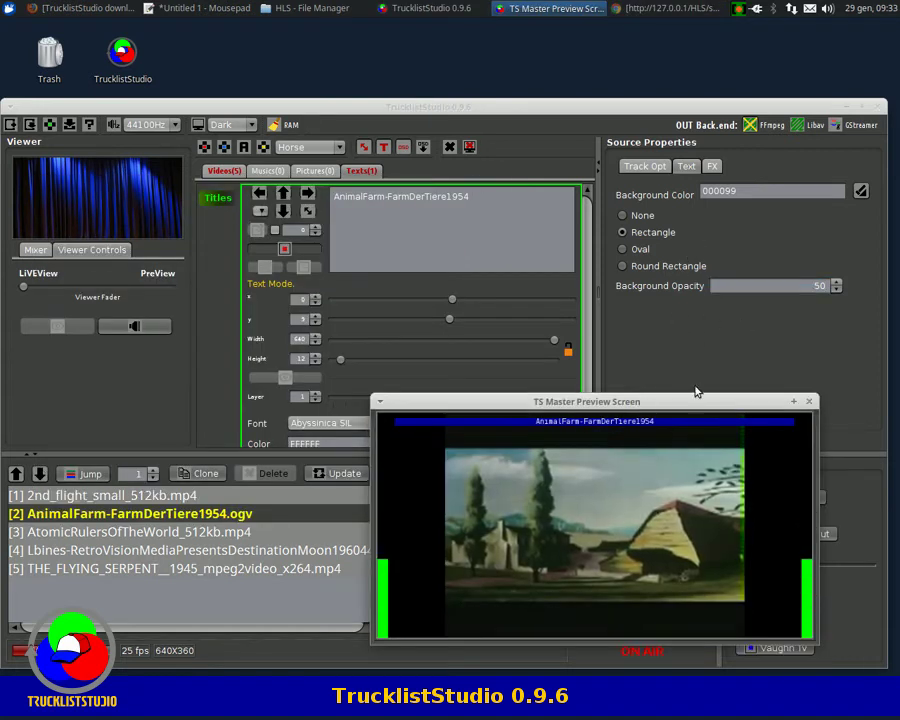
left_click(808, 290)
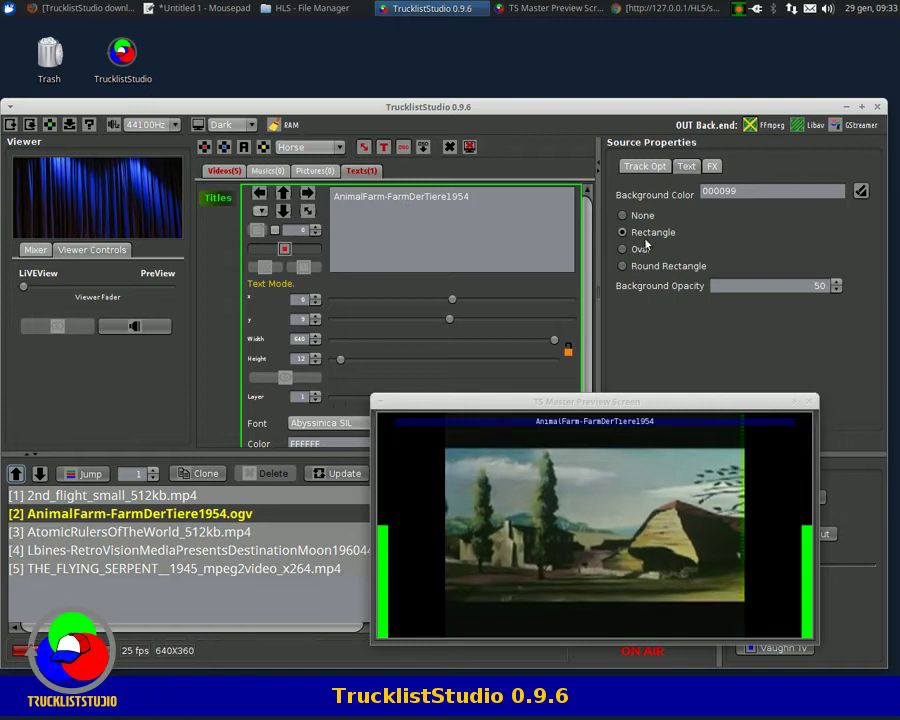
Step: Show the track copy options for the Titles text and close the master preview window
left_click(645, 166)
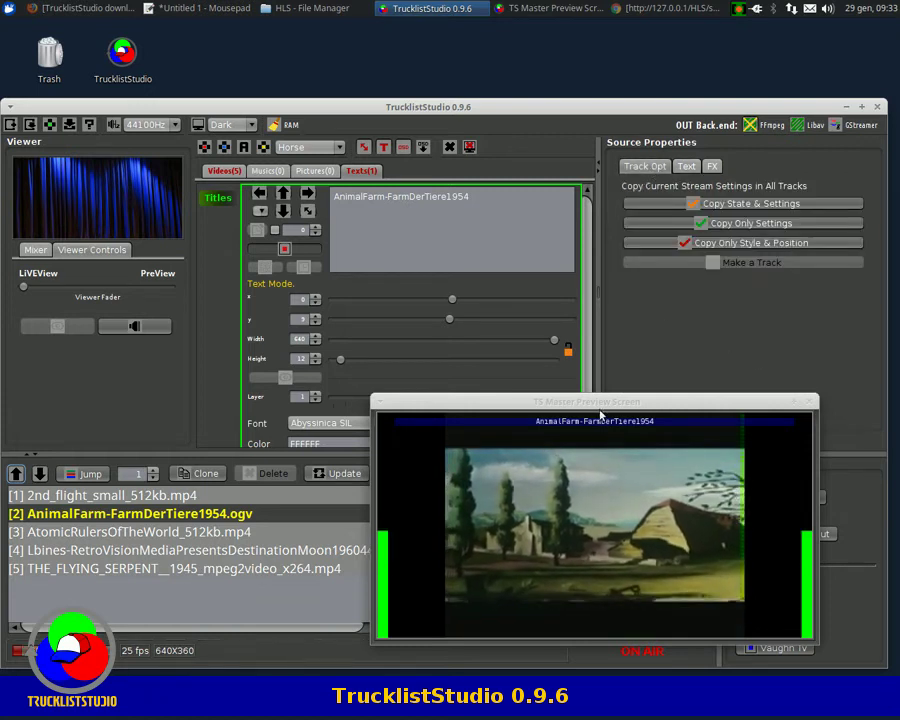
left_click(812, 405)
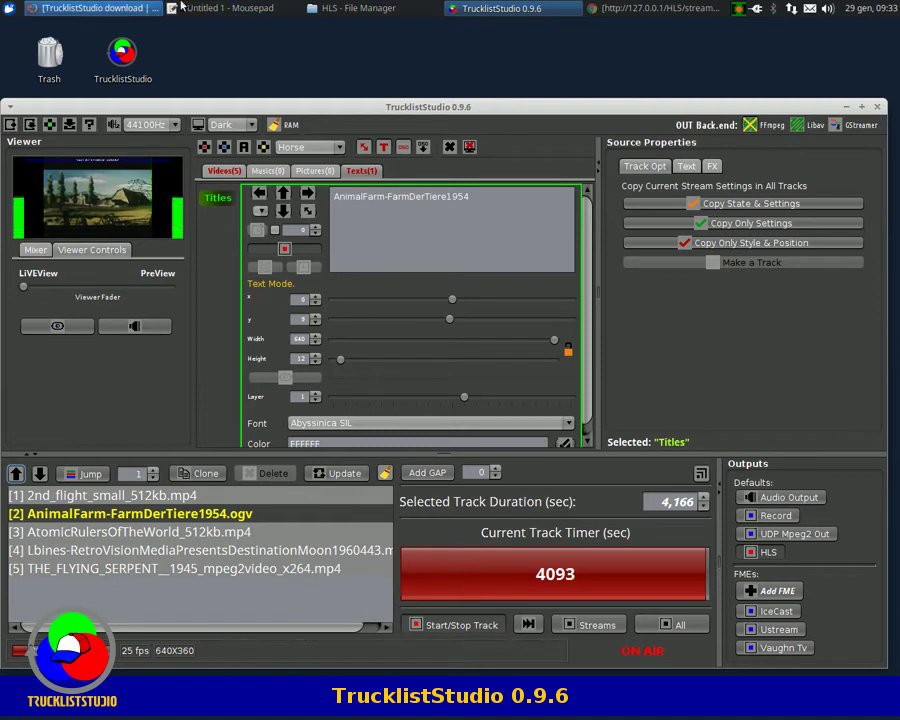
Step: Examine the titled AnimalFarm stream in the browser, maximized and in full screen, and restore the window size
left_click(660, 8)
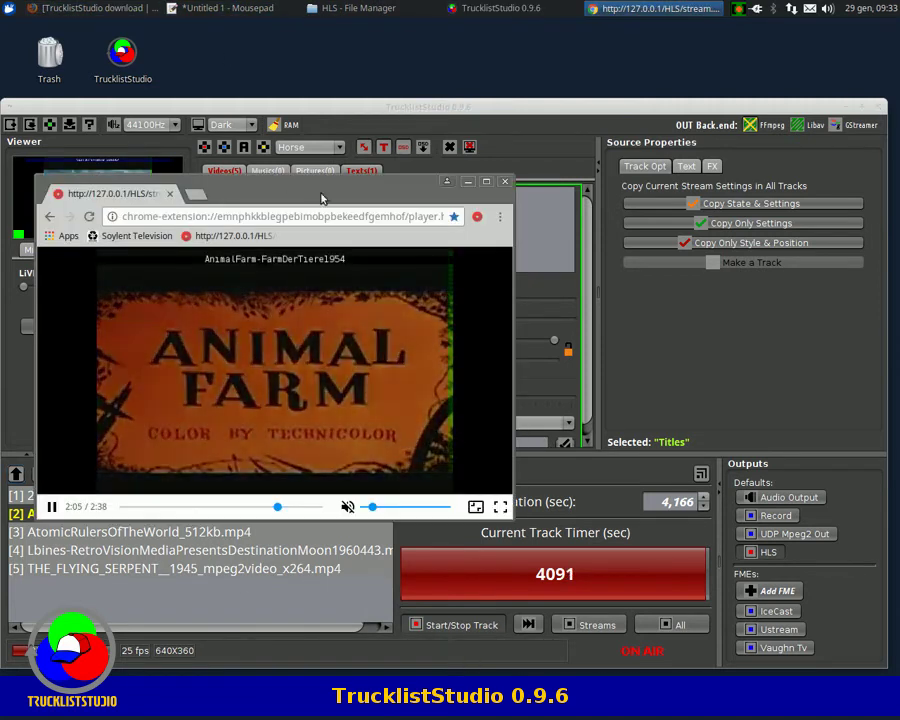
left_click_drag(338, 193, 524, 129)
double_click(522, 131)
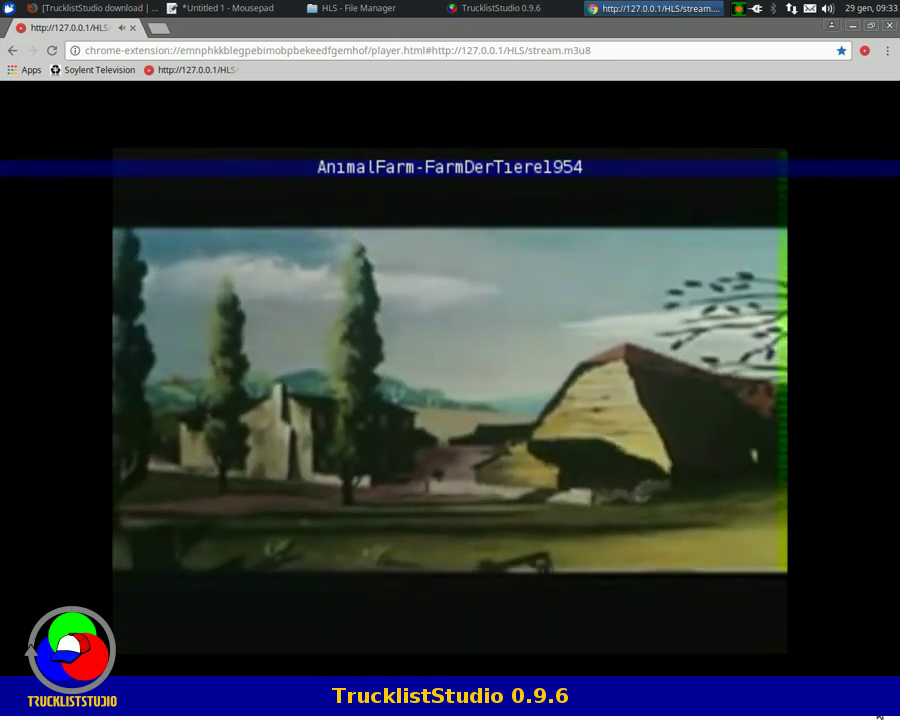
double_click(651, 526)
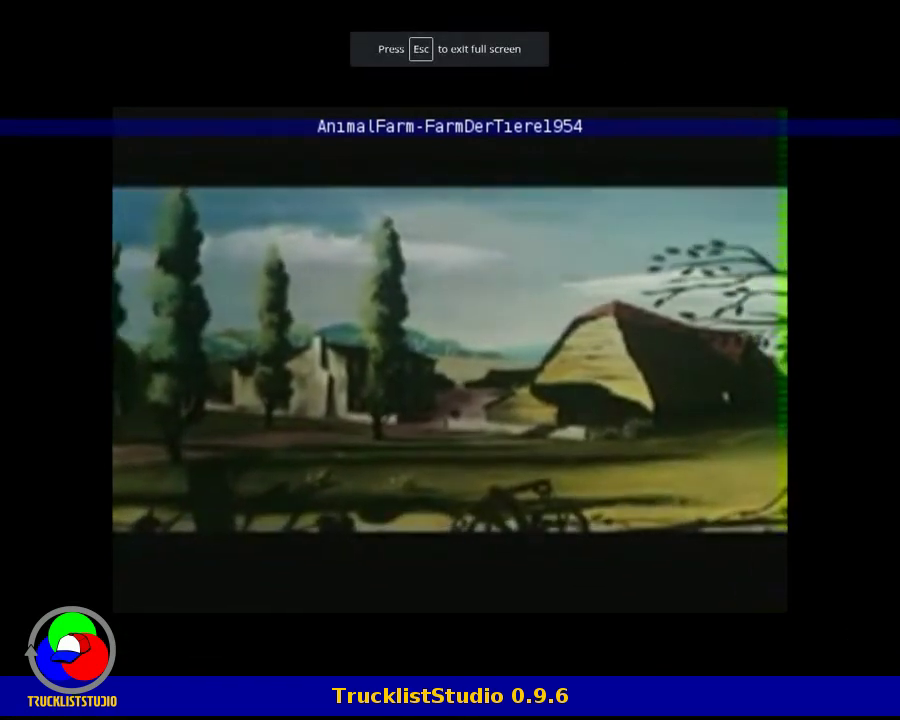
key("Escape")
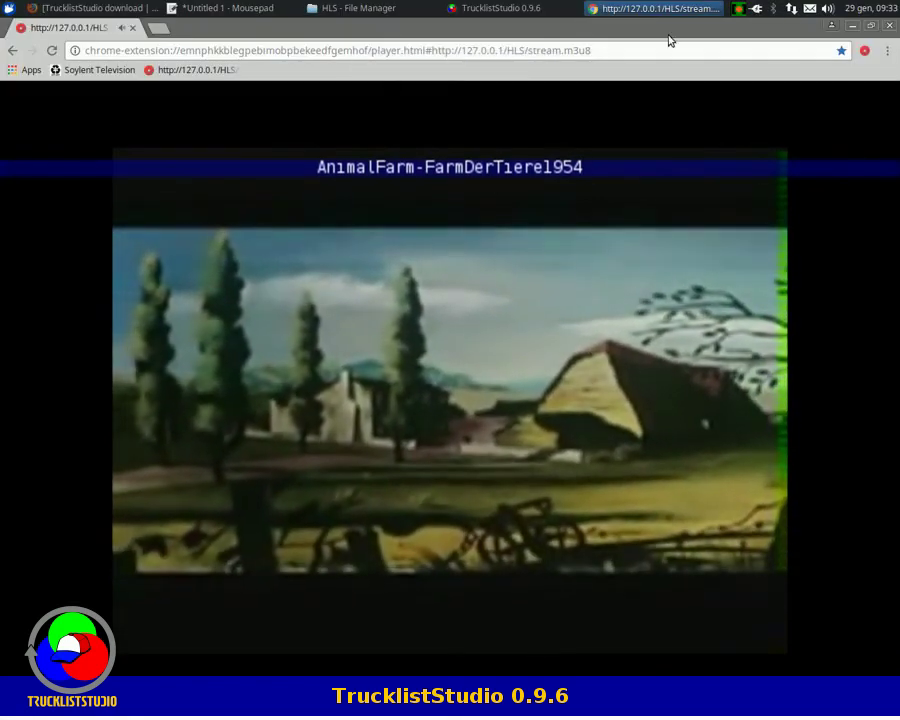
double_click(668, 36)
Step: Add the Earth animation as a picture source and play it at 33 by 33 pixels, x 569 and y 314
left_click(326, 150)
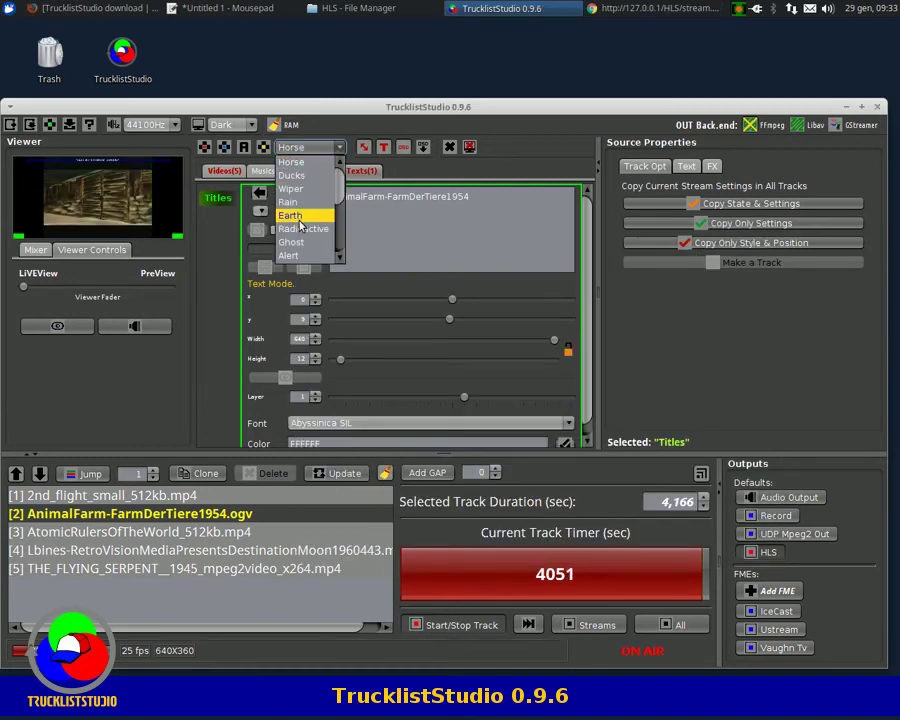
left_click(299, 217)
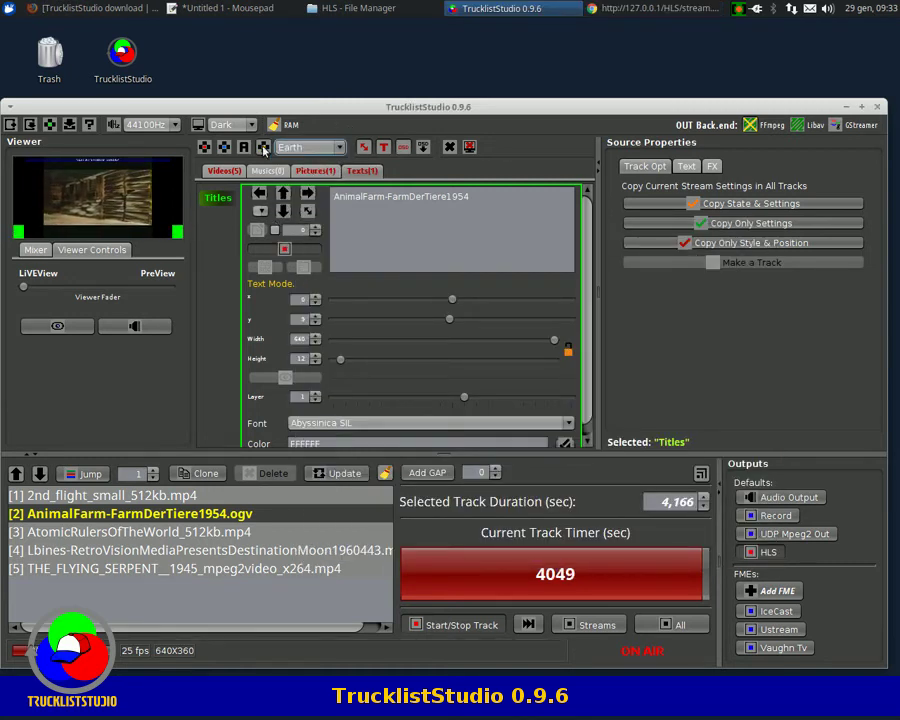
left_click(322, 173)
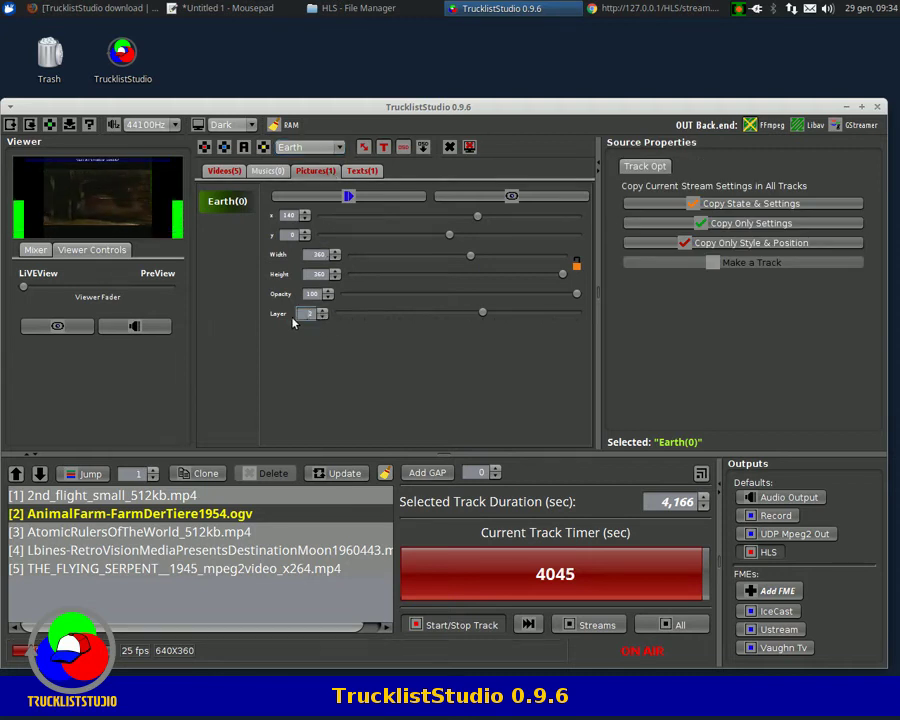
left_click(347, 196)
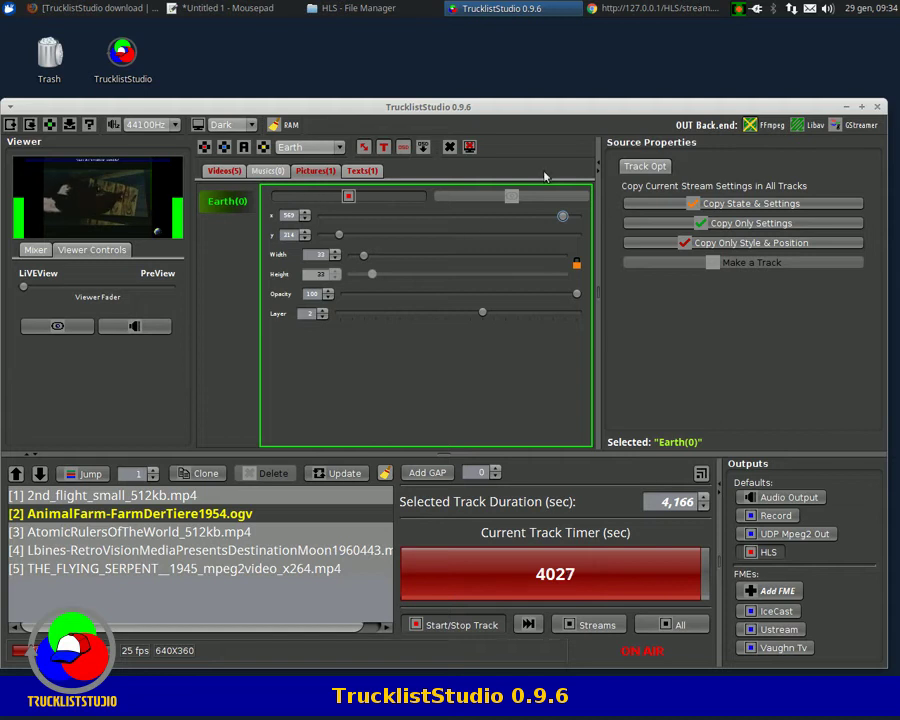
Step: Check the Earth overlay in the browser's HLS stream and return to TrucklistStudio
left_click(655, 8)
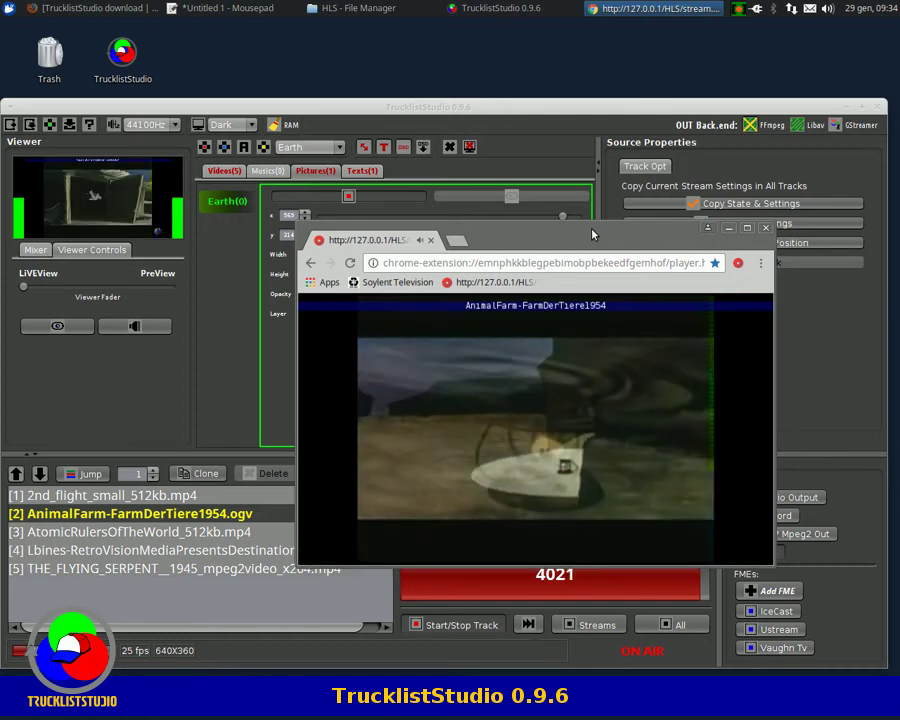
left_click_drag(592, 235, 417, 147)
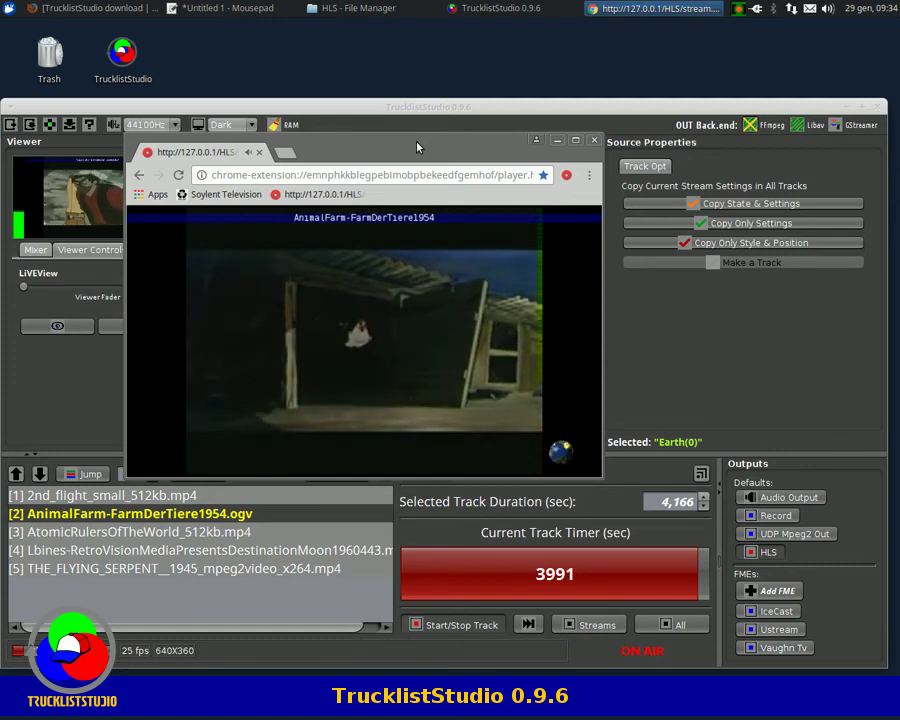
left_click(496, 107)
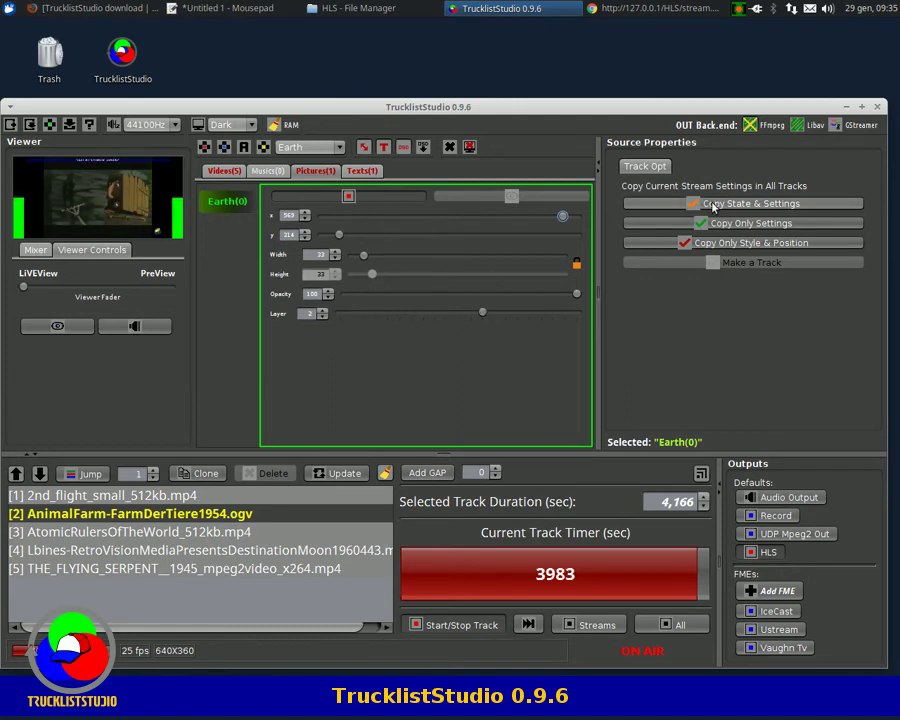
Step: Copy the Earth animation's state and settings to all tracks, and only the style and position of the Titles text
left_click(750, 206)
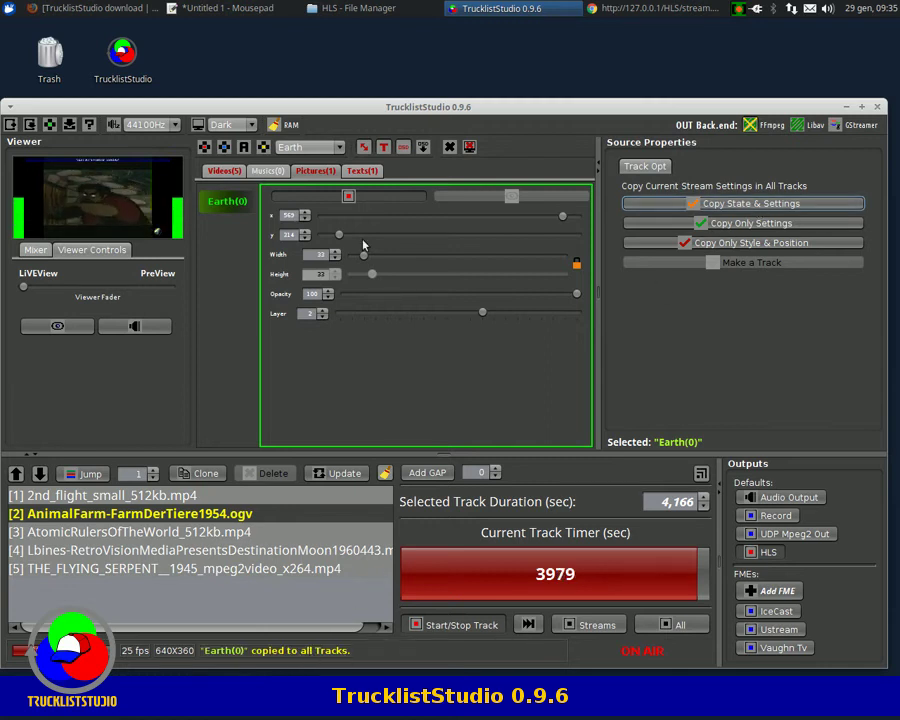
left_click(358, 172)
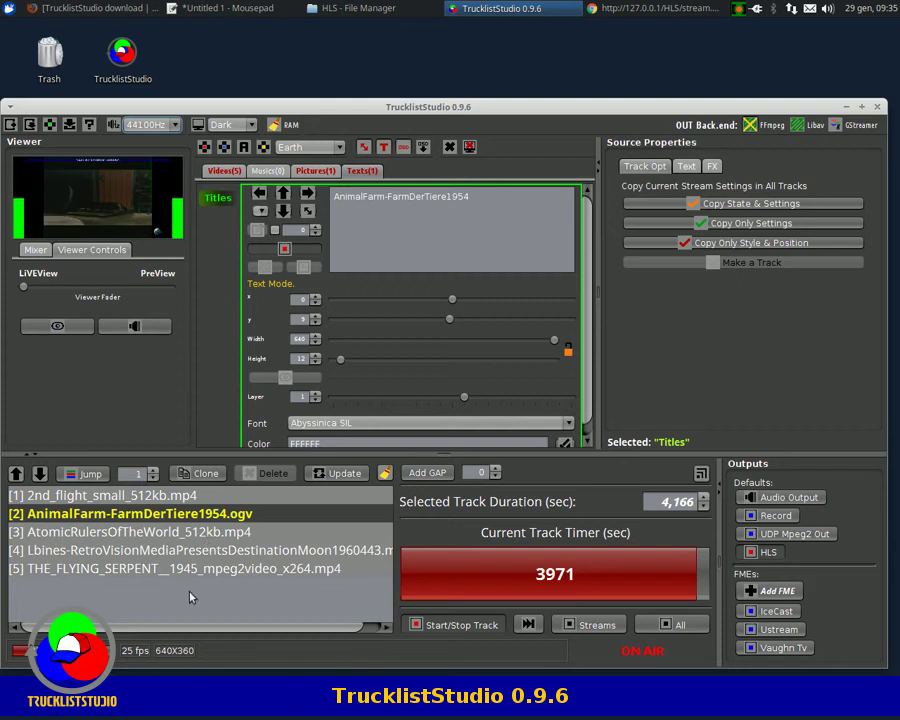
left_click(780, 244)
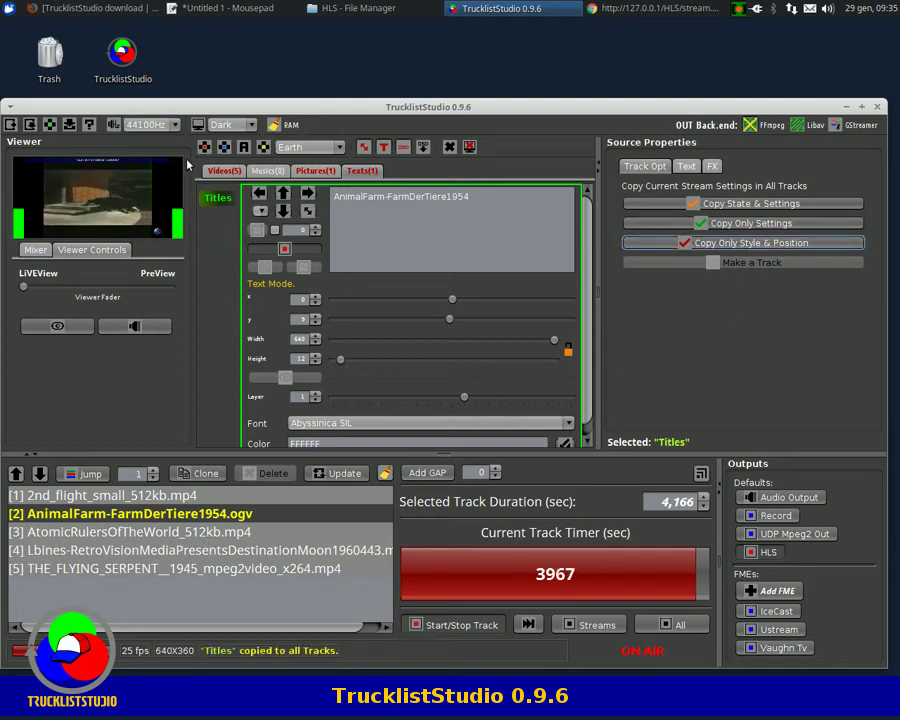
Step: Show the video sources and skip playback to the AtomicRulersOfTheWorld_512kb.mp4 track
left_click(224, 171)
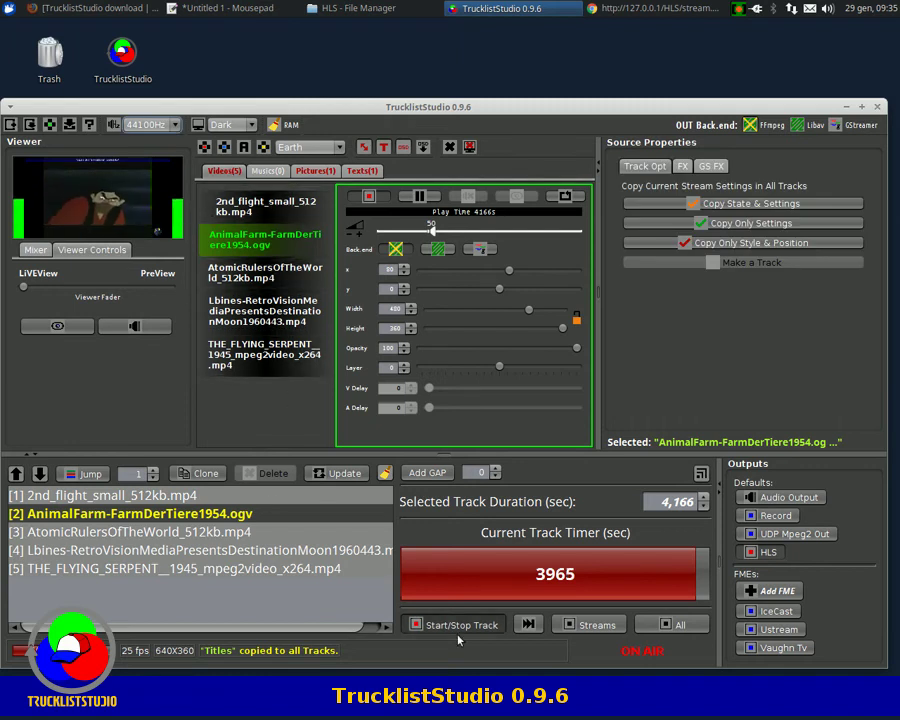
left_click(530, 625)
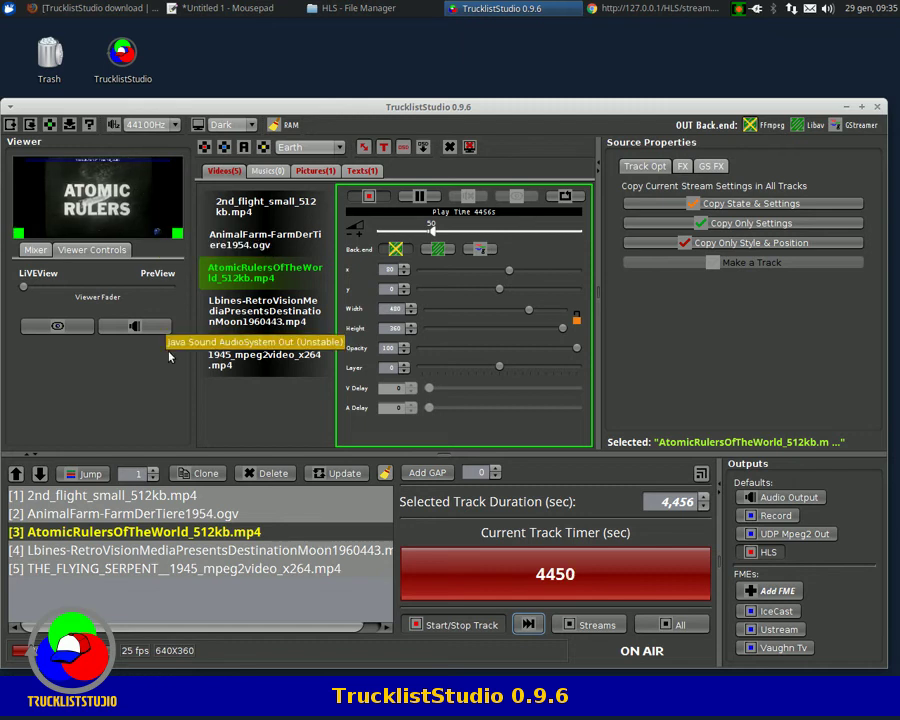
Step: Check the title and Earth overlay on the AtomicRulersOfTheWorld stream in the maximized browser, and close the browser
left_click(650, 8)
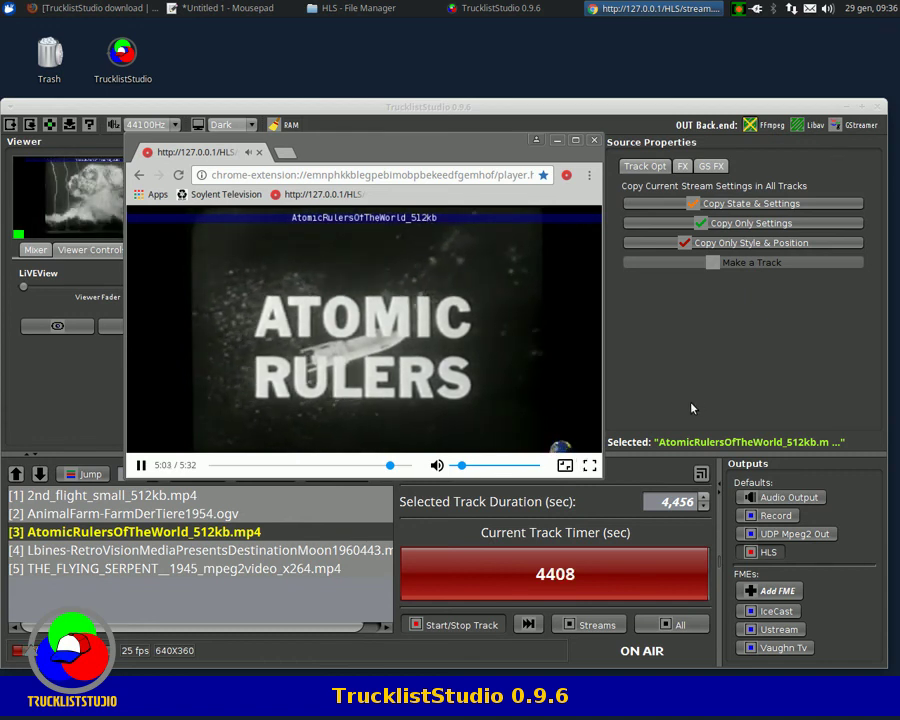
double_click(438, 144)
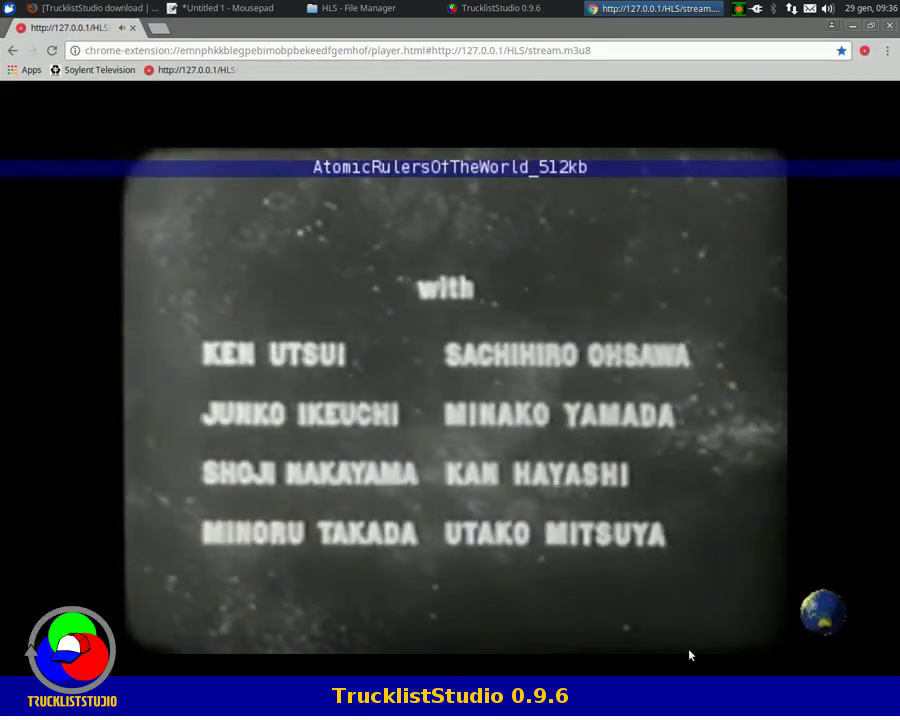
double_click(537, 27)
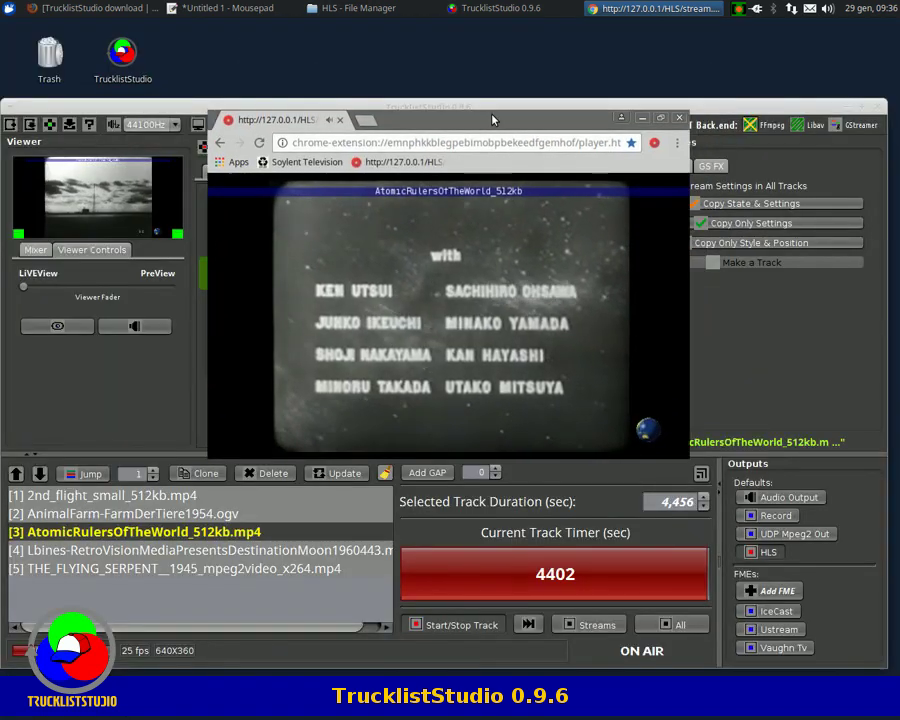
left_click(679, 118)
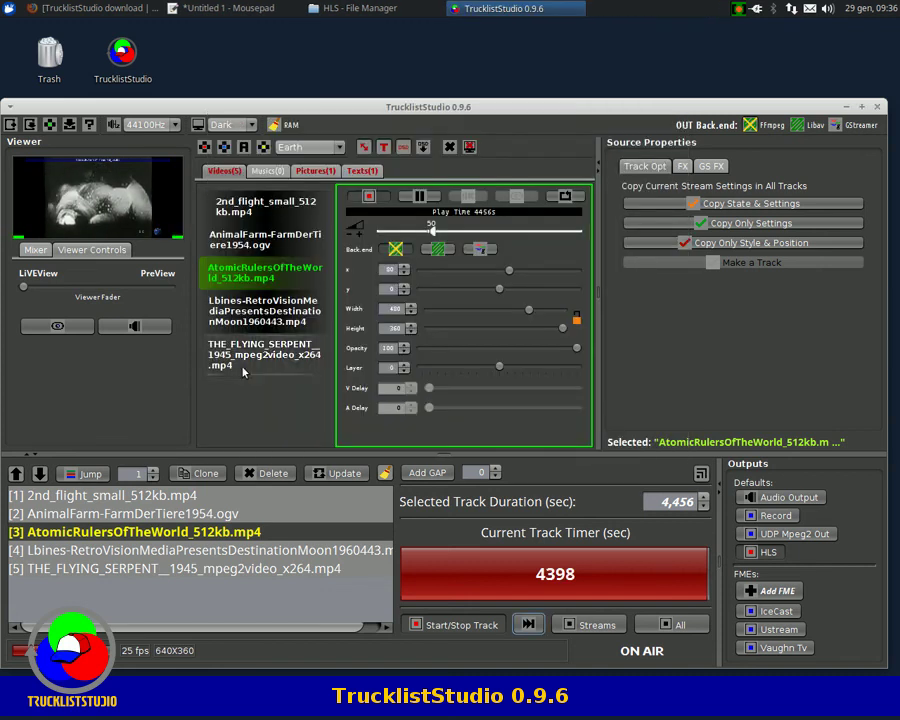
Step: Skip playback to the Destination Moon track and add a gap of 2 seconds to the track durations
left_click(528, 625)
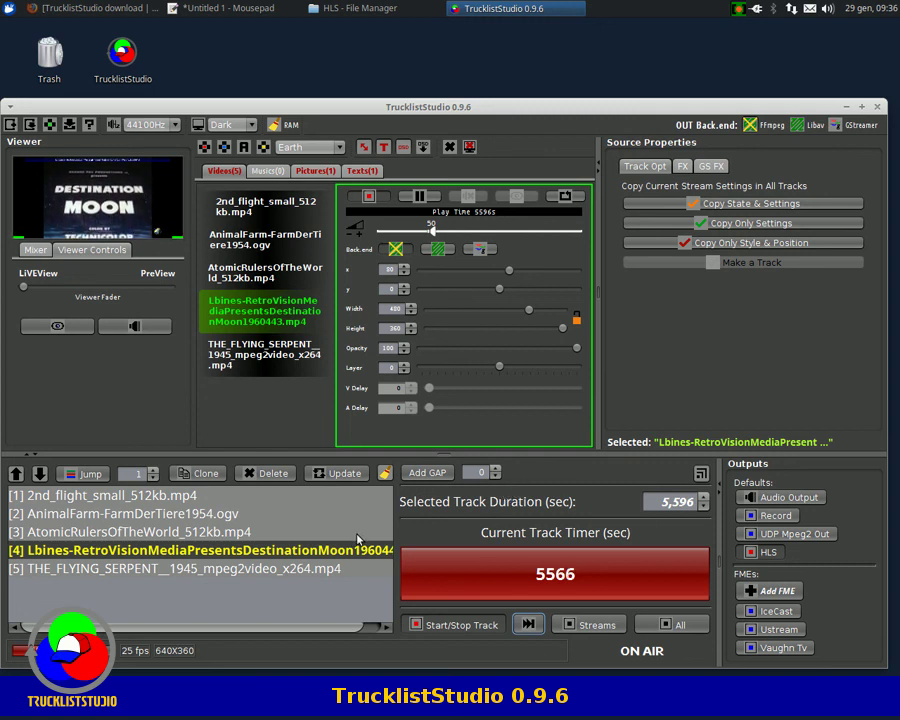
left_click(496, 469)
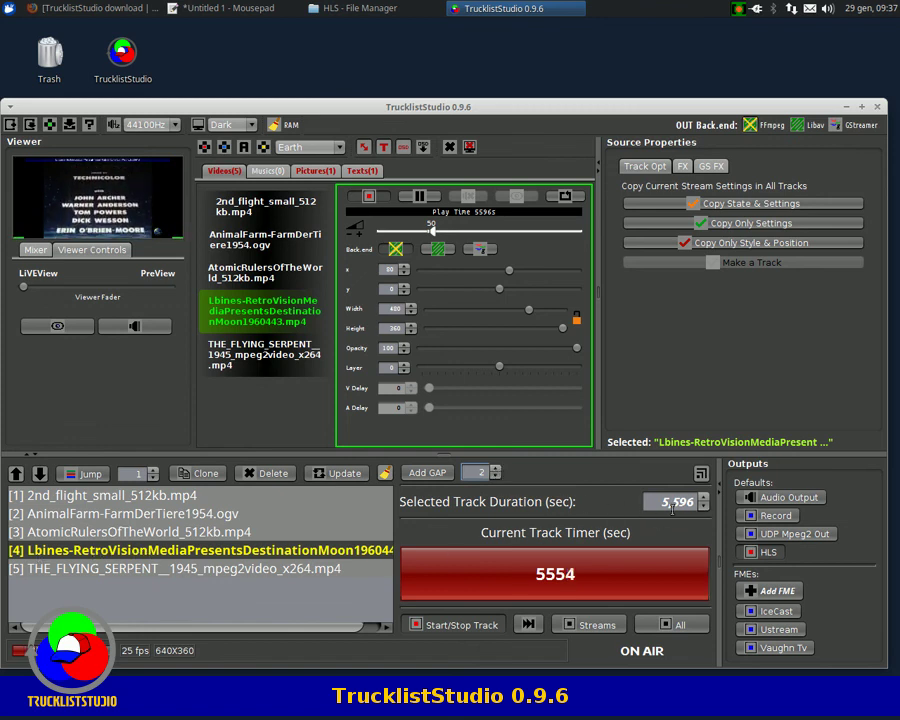
left_click(413, 474)
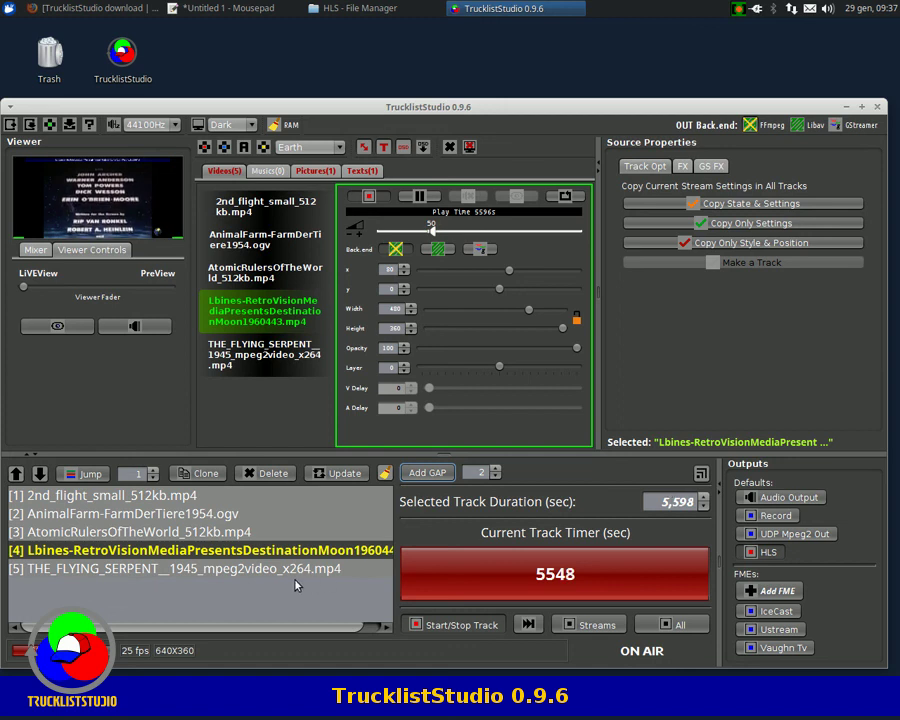
Step: Compare the THE_FLYING_SERPENT track's duration with the play time of its video source
left_click(208, 569)
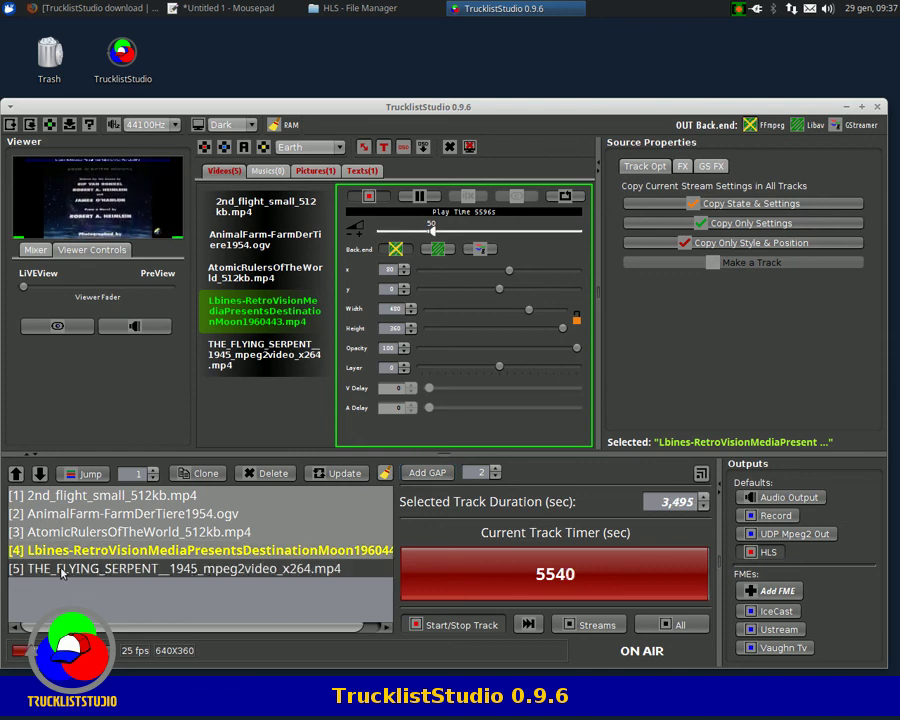
left_click(265, 355)
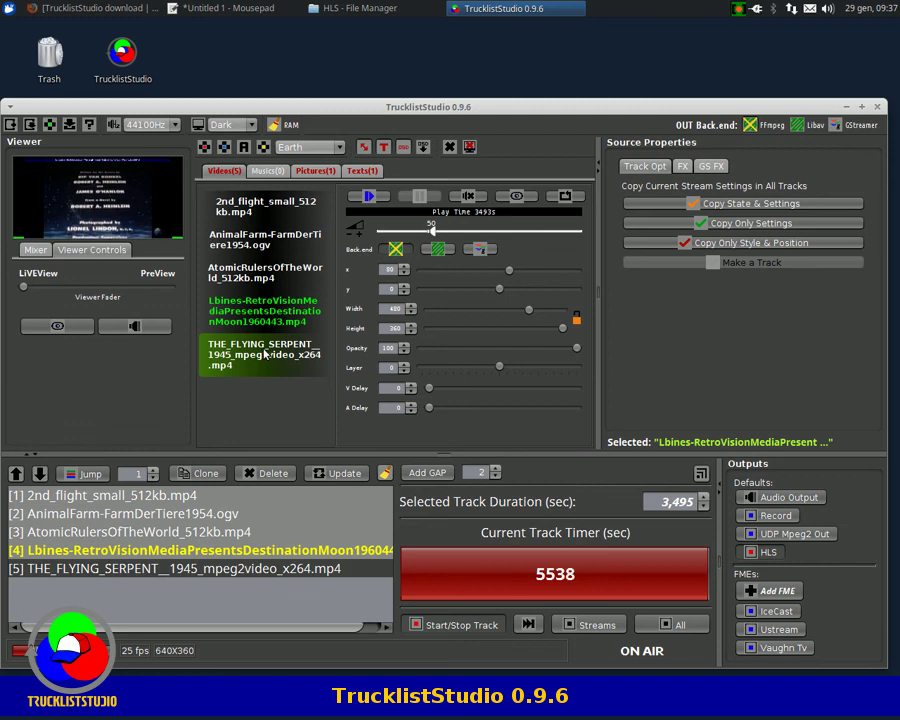